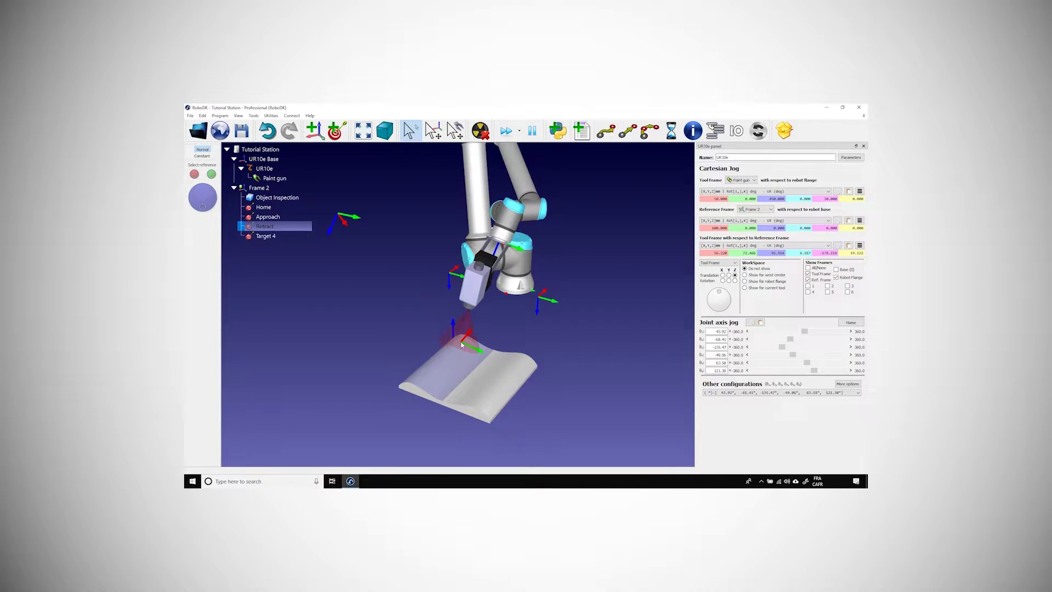
Scroll the RoboDK Basic Guide down to the 3D Navigation mouse controls table
mouse_move(462, 344)
left_mouse_down("alt+shift")
mouse_move(438, 394)
mouse_move(485, 377)
mouse_move(436, 378)
mouse_move(446, 370)
mouse_move(484, 402)
mouse_move(521, 359)
left_mouse_up("alt+shift")
key("ctrl+t")
key("ctrl+t")
key("ctrl+t")
key("ctrl+t")
key("ctrl+t")
key("ctrl+t")
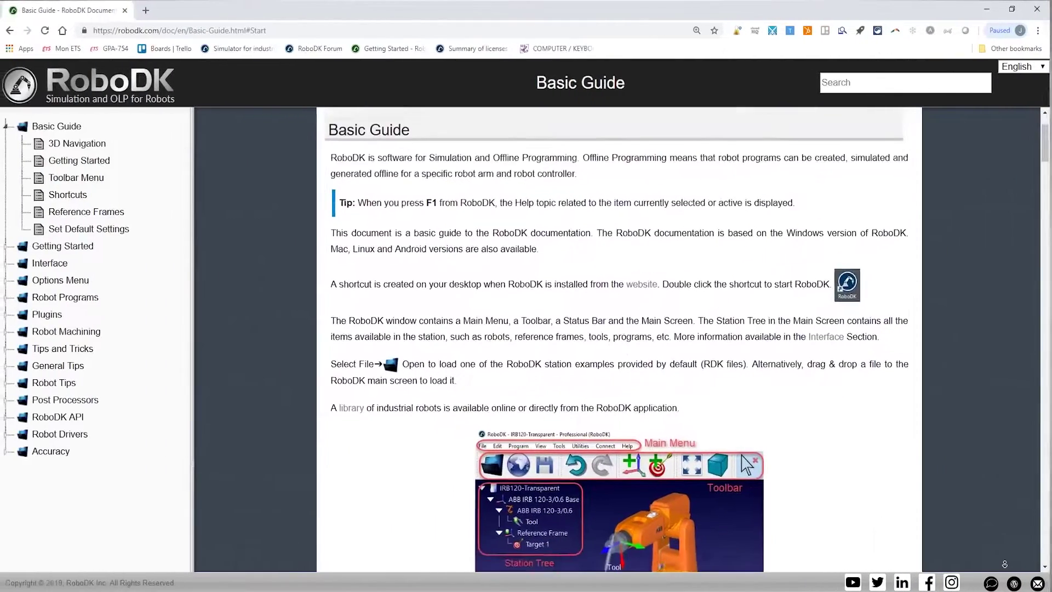
scroll(1007, 563, "down", 4)
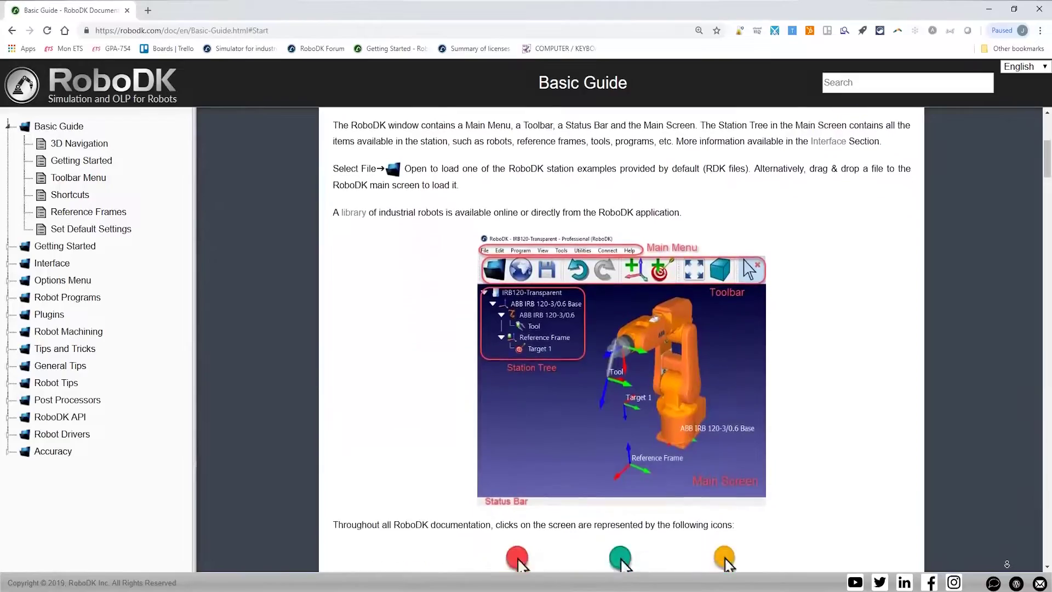
scroll(1007, 563, "down", 7)
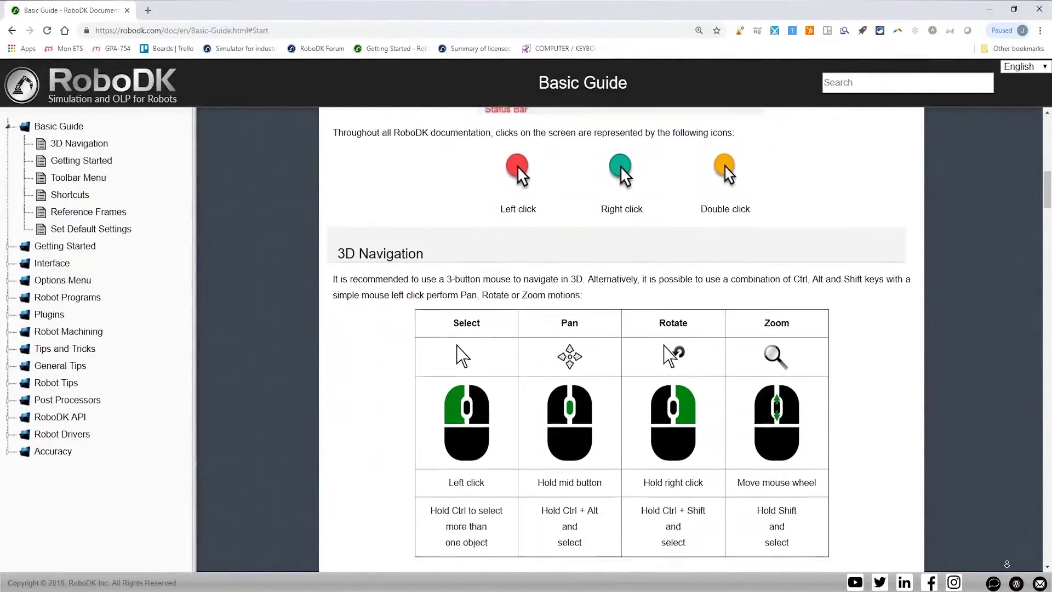
scroll(1007, 563, "down", 7)
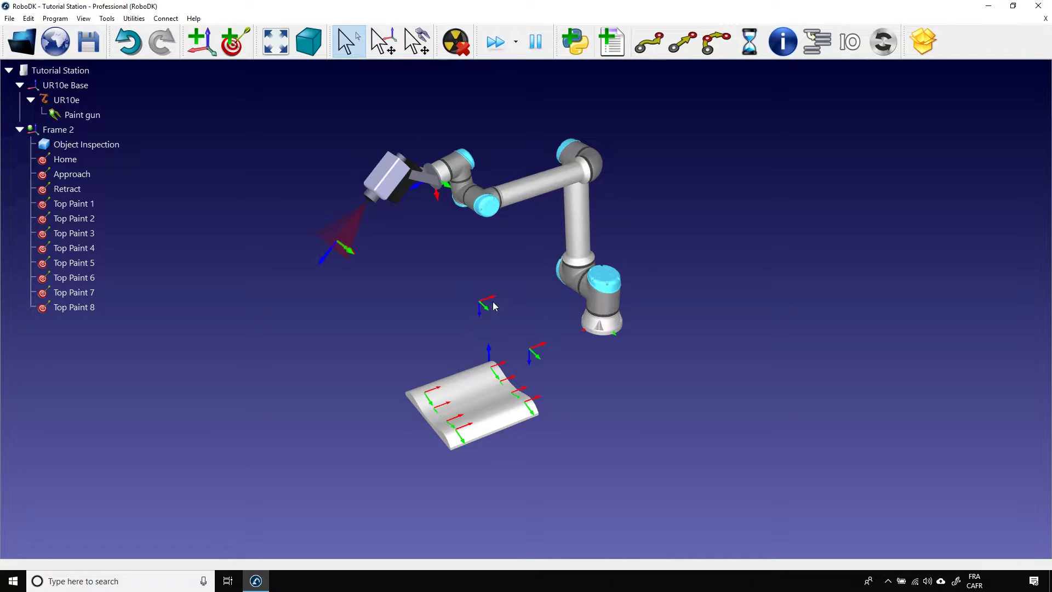
Add an empty program from the Program menu and rename Prog1 to ApproachMove
left_click(607, 49)
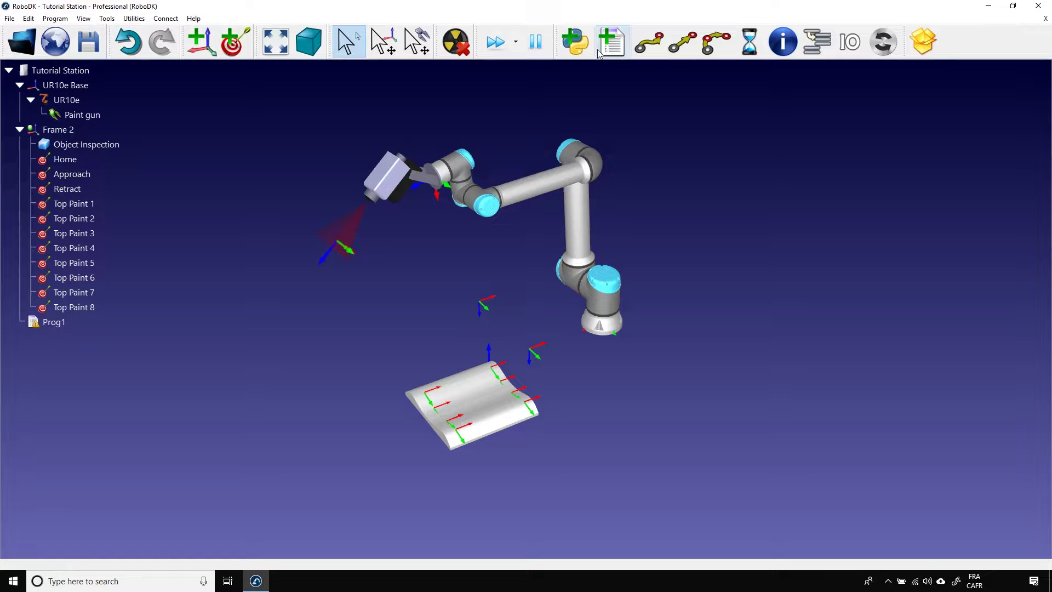
left_click(56, 19)
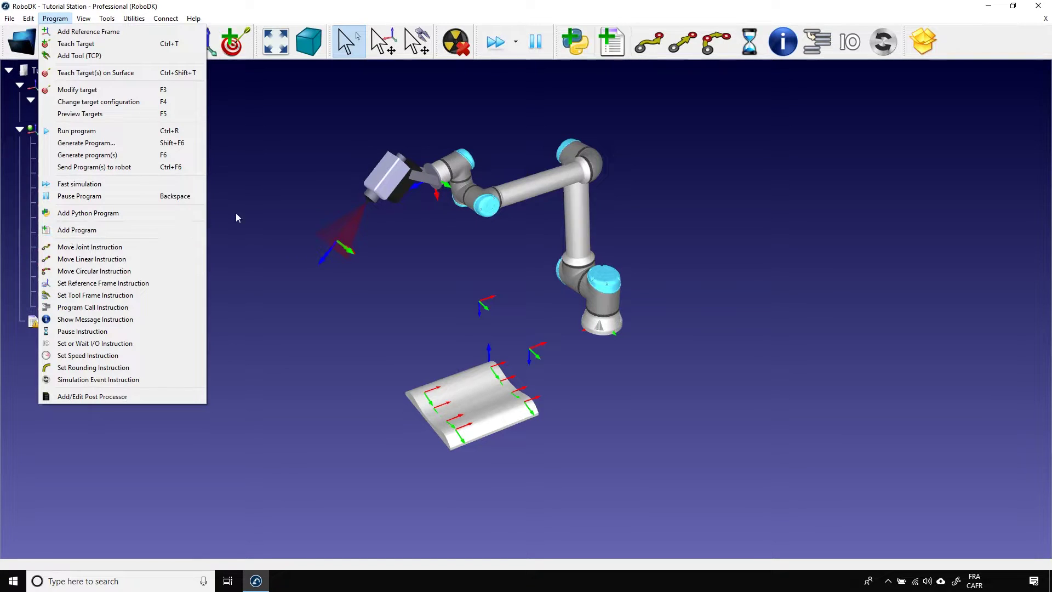
left_click(70, 230)
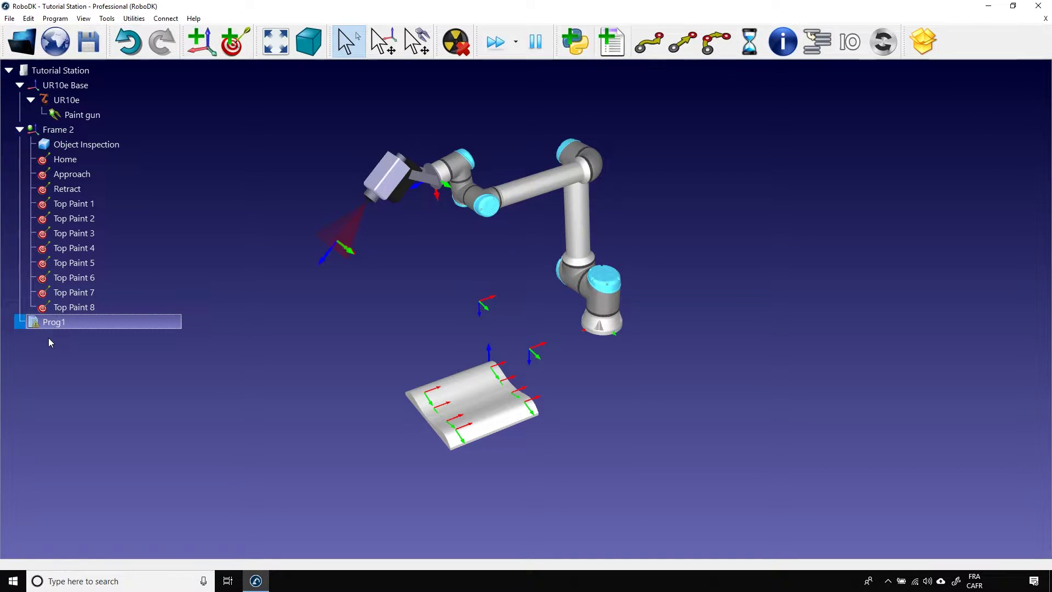
key("F2")
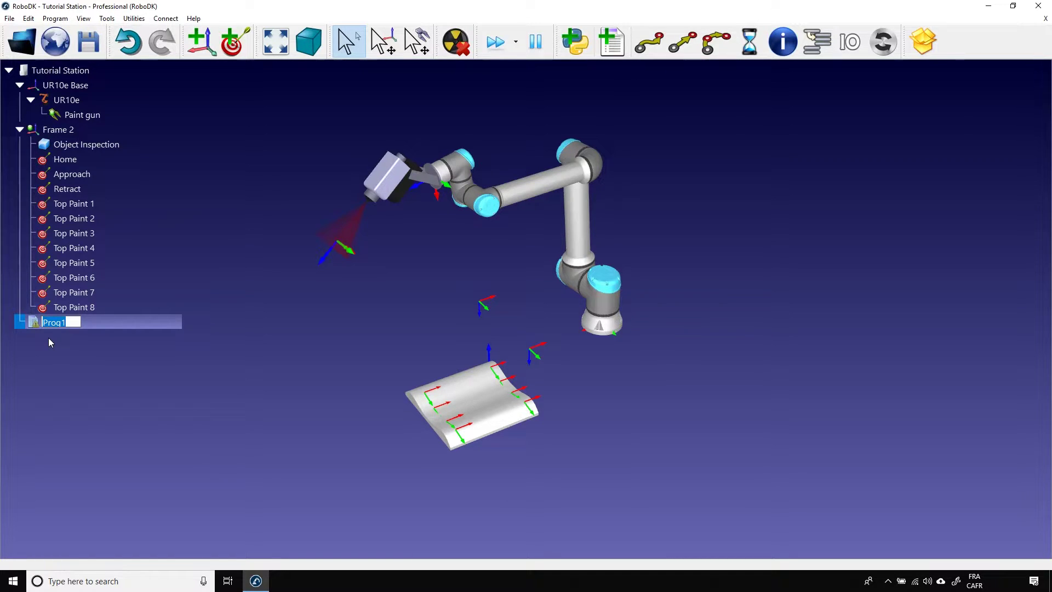
type("proachMove")
key("Return")
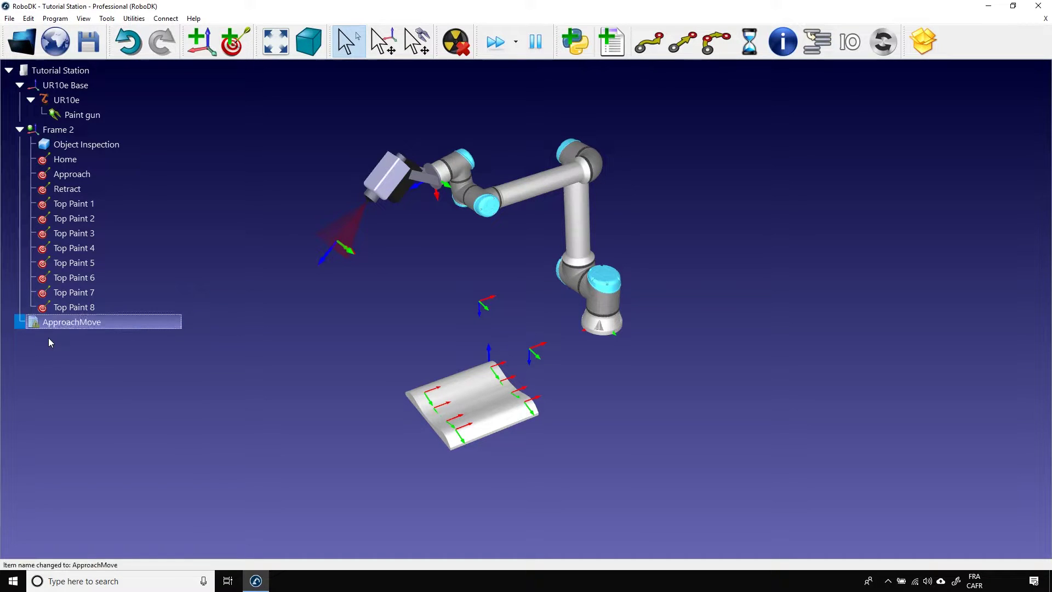
left_click(64, 357)
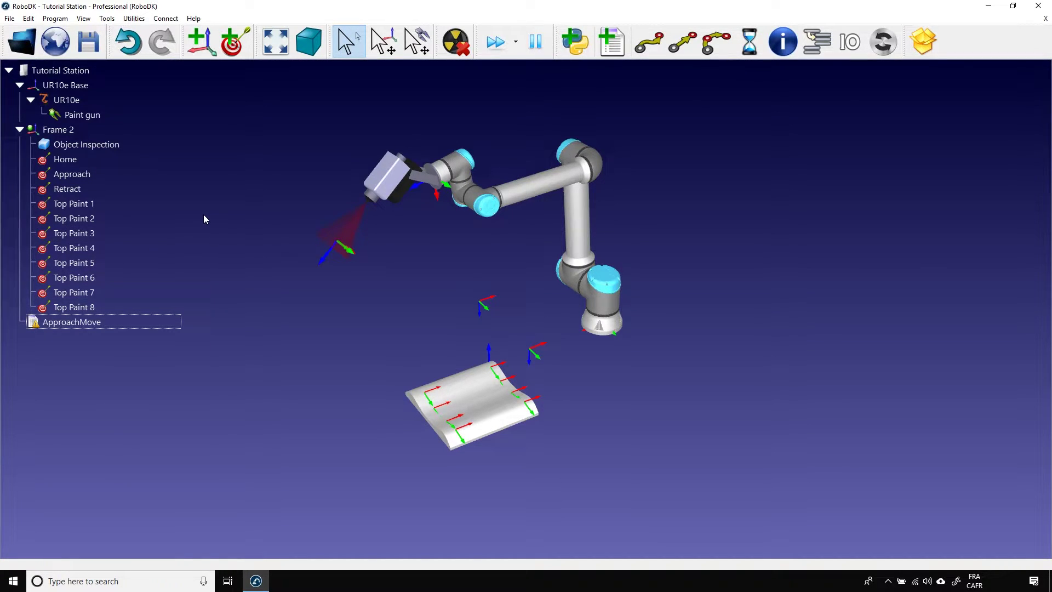
Add a joint move to the Home target in ApproachMove
left_click(124, 163)
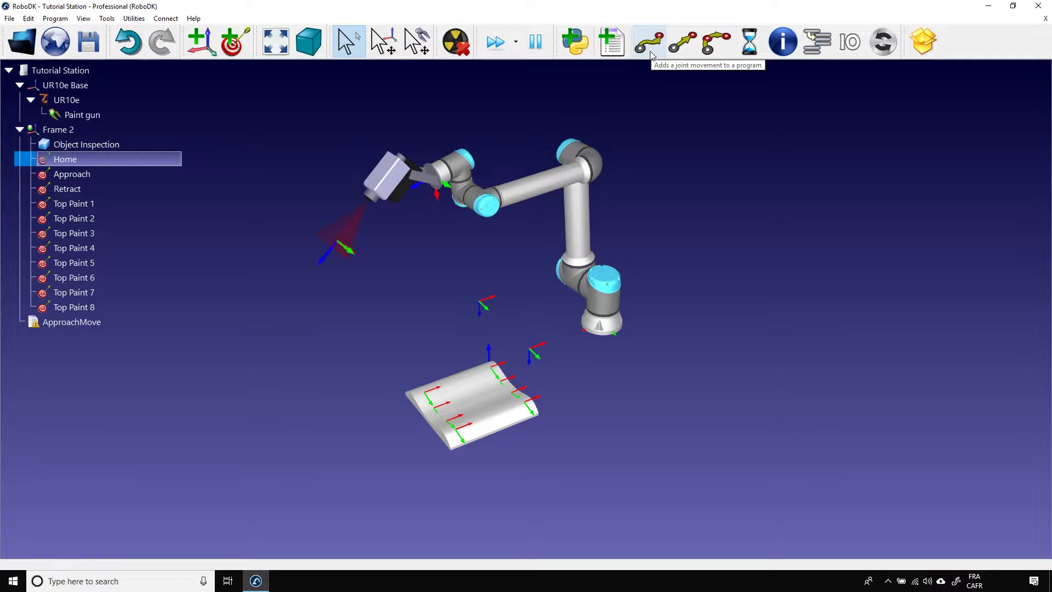
left_click(55, 19)
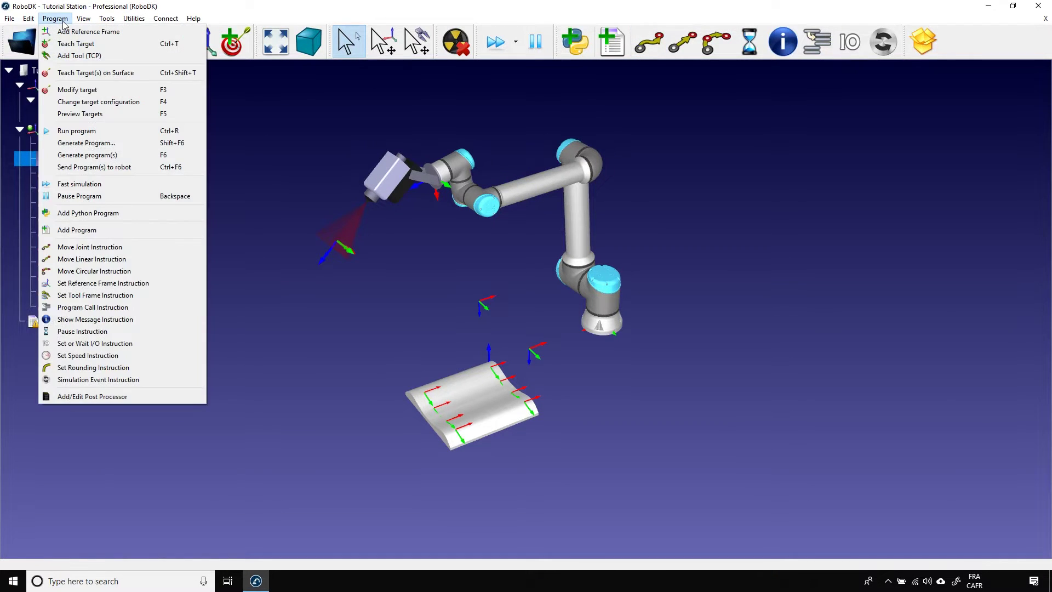
left_click(91, 248)
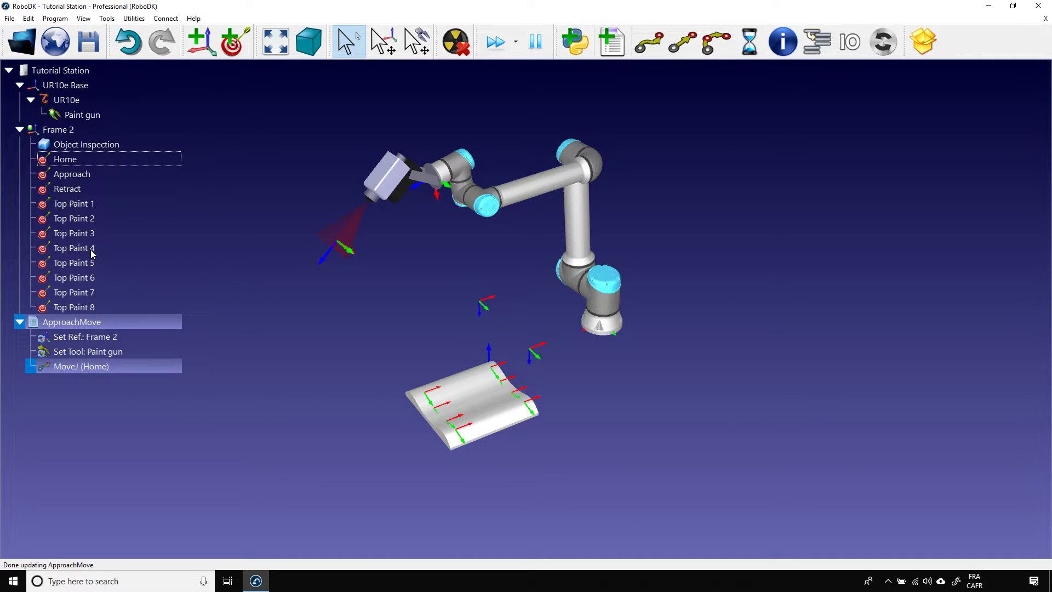
left_click(279, 363)
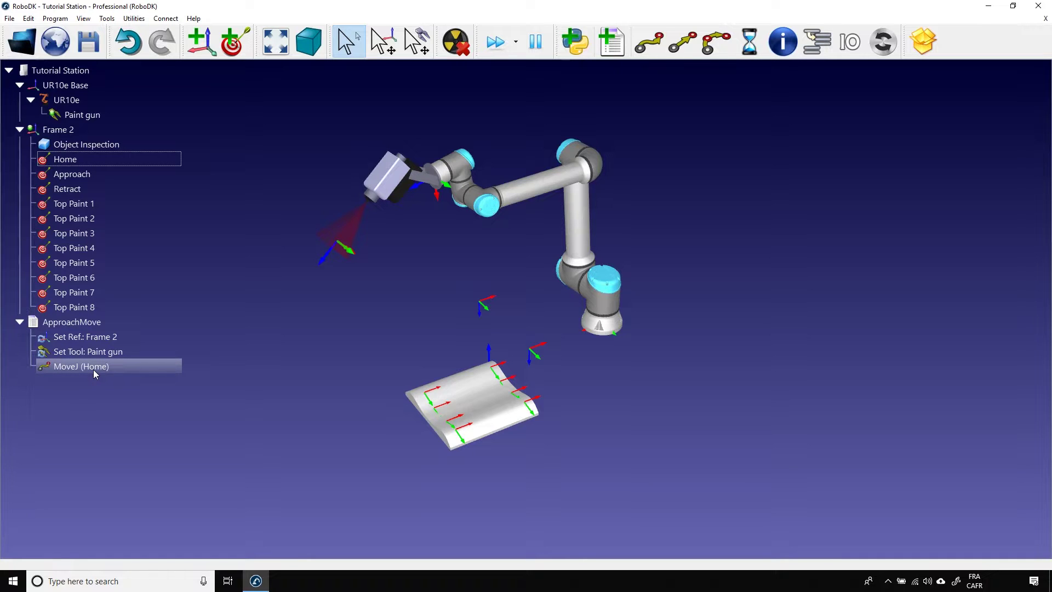
Add a joint move to Approach, then simulate ApproachMove (4.5 s)
double_click(82, 174)
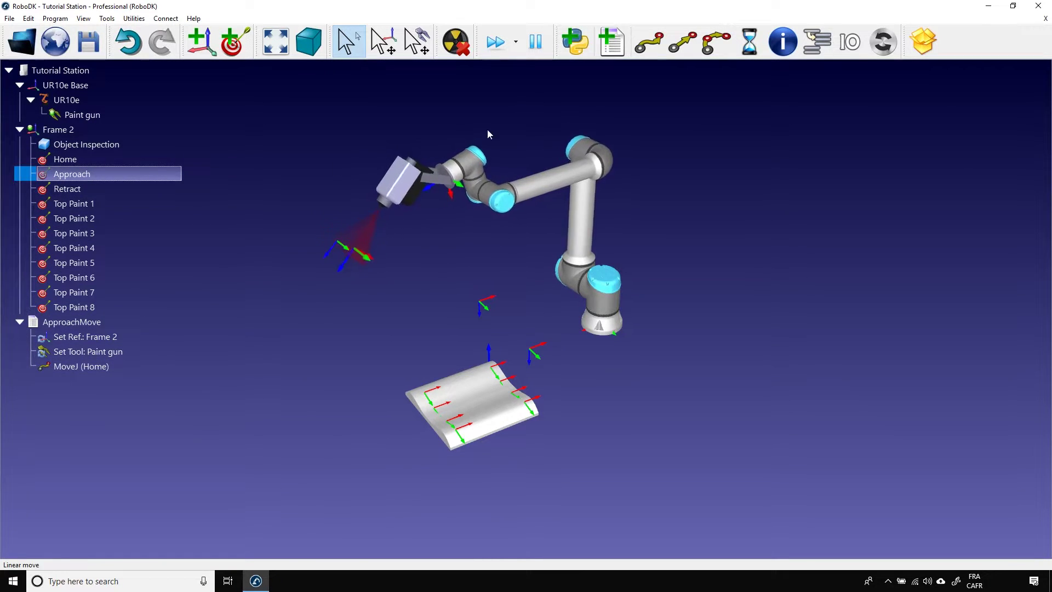
left_click(647, 47)
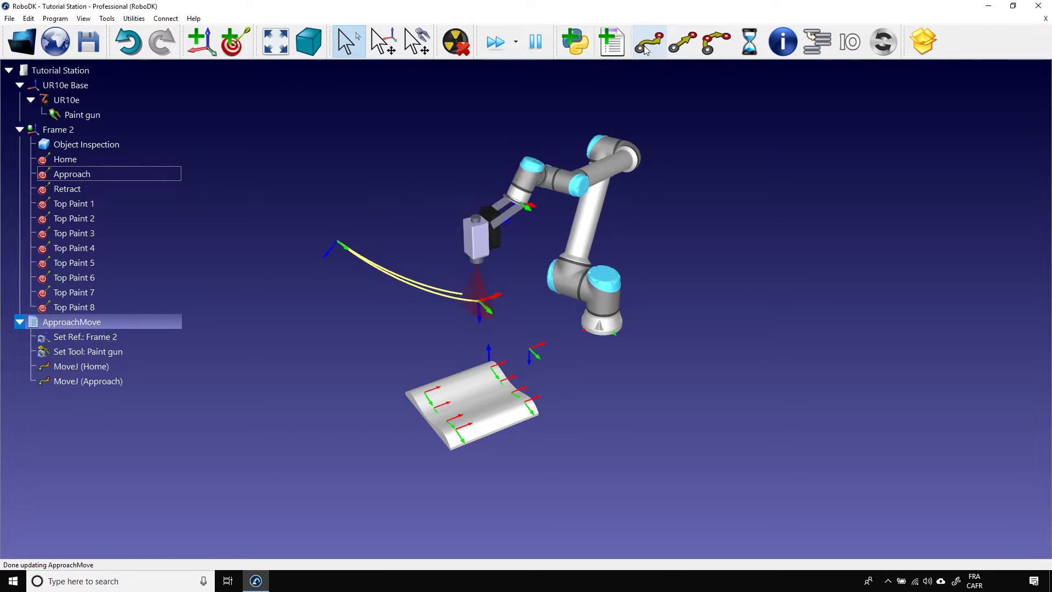
left_click(202, 499)
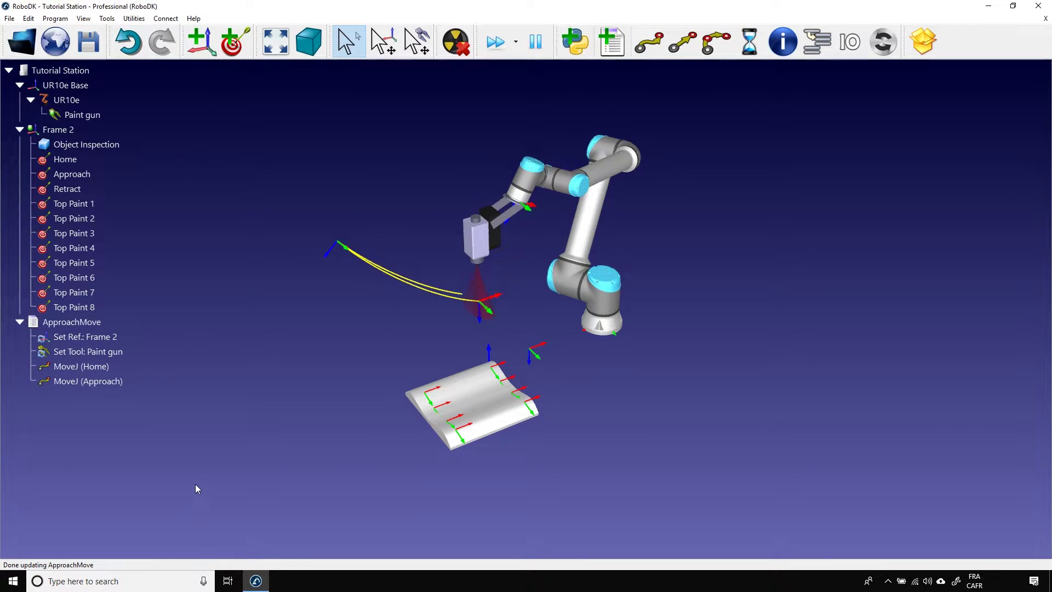
double_click(95, 325)
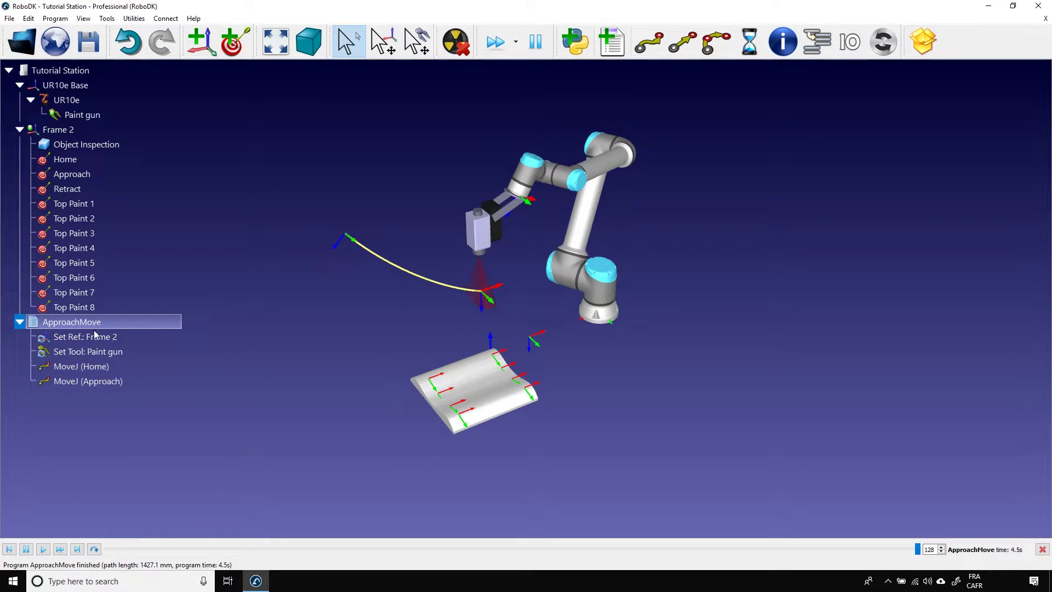
Scrub the simulation slider back, then forward so the robot stops short of Approach
left_click(158, 441)
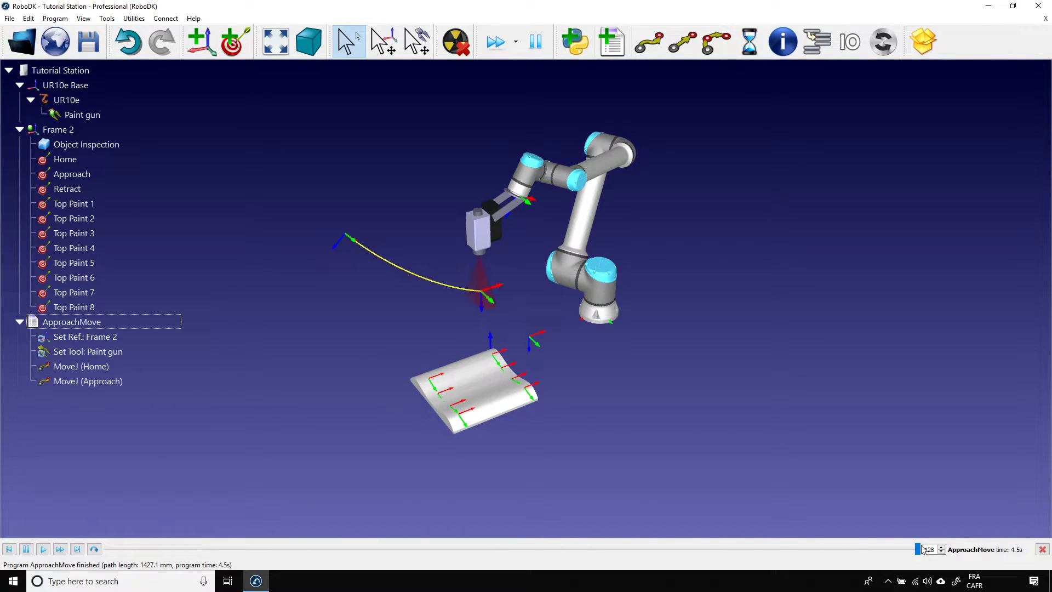
left_click_drag(918, 550, 282, 548)
left_click_drag(169, 548, 611, 549)
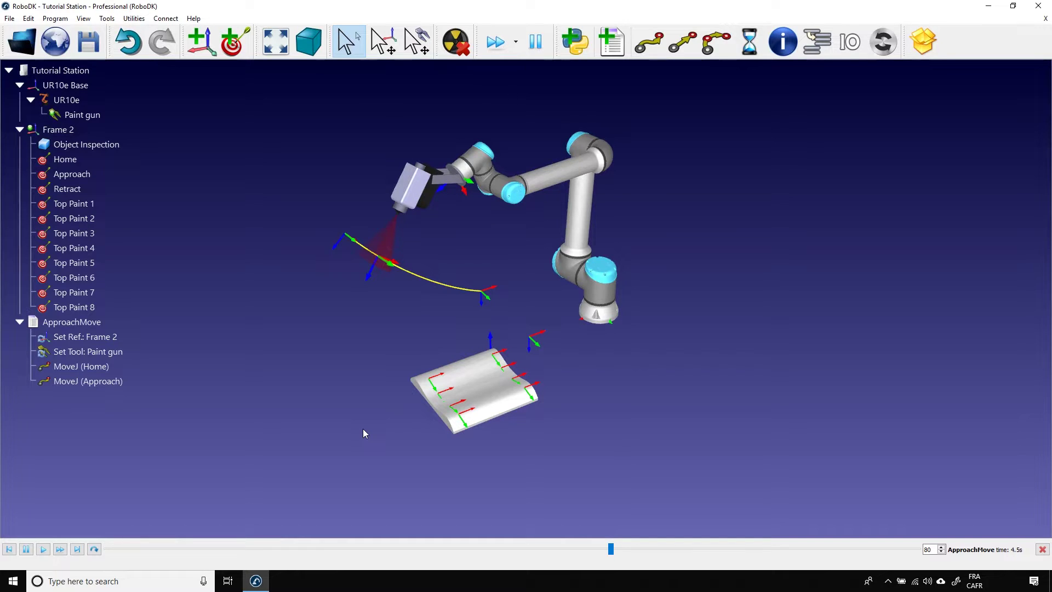
Select targets Top Paint 1 through Top Paint 8 and create program Prog2 from them
left_click(111, 204)
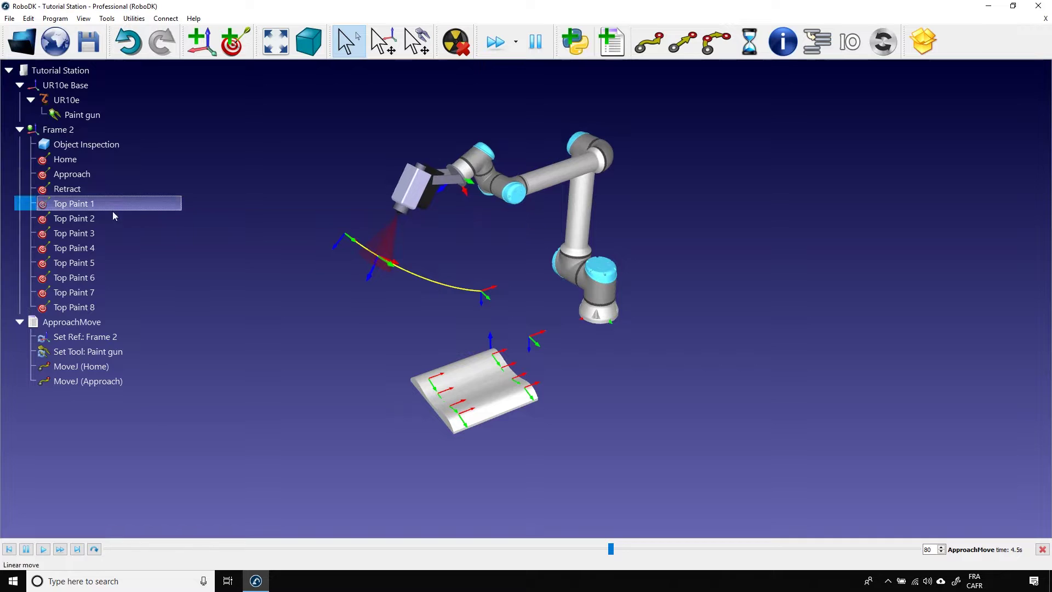
left_click(116, 308, "shift")
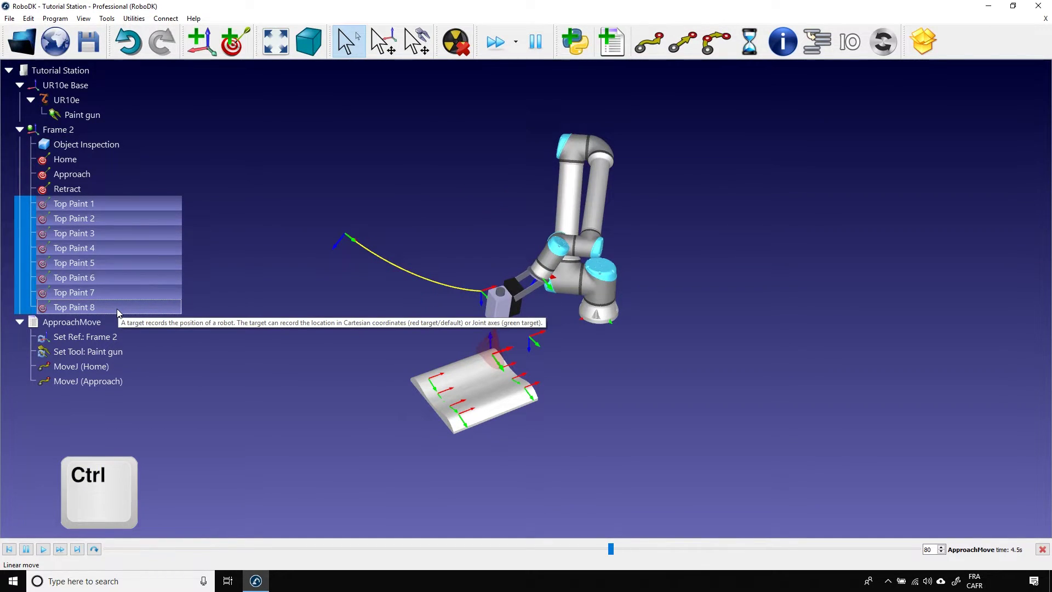
left_click(207, 241)
left_click(128, 201)
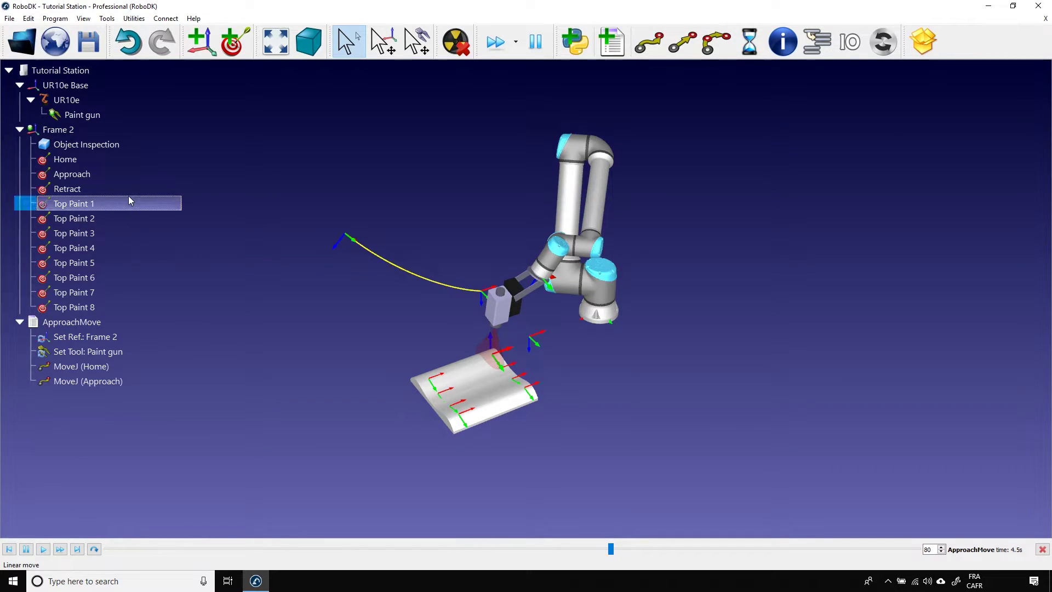
left_click(127, 307, "shift")
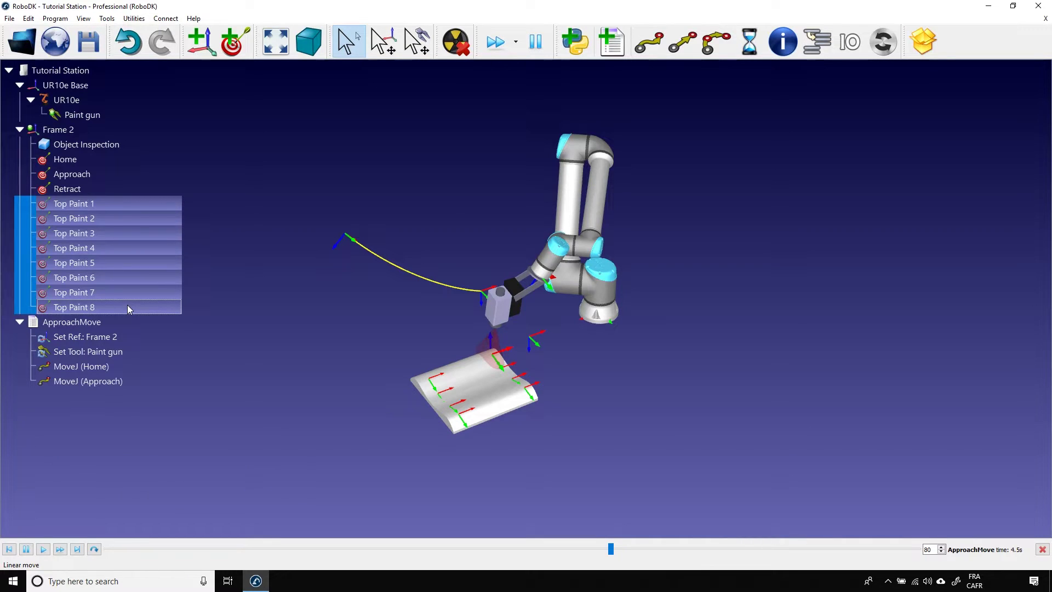
right_click(127, 261)
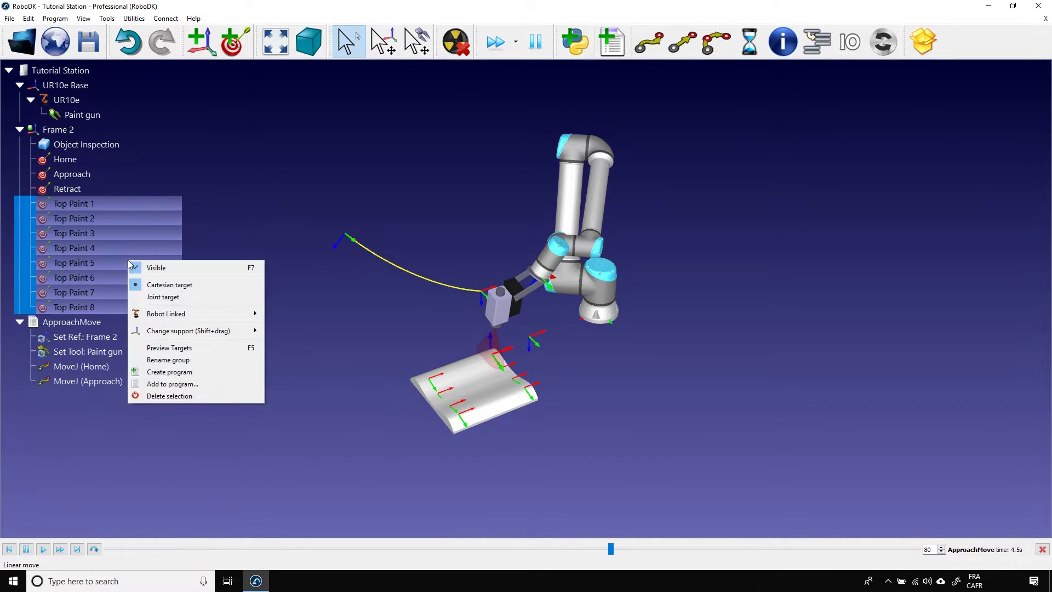
left_click(162, 373)
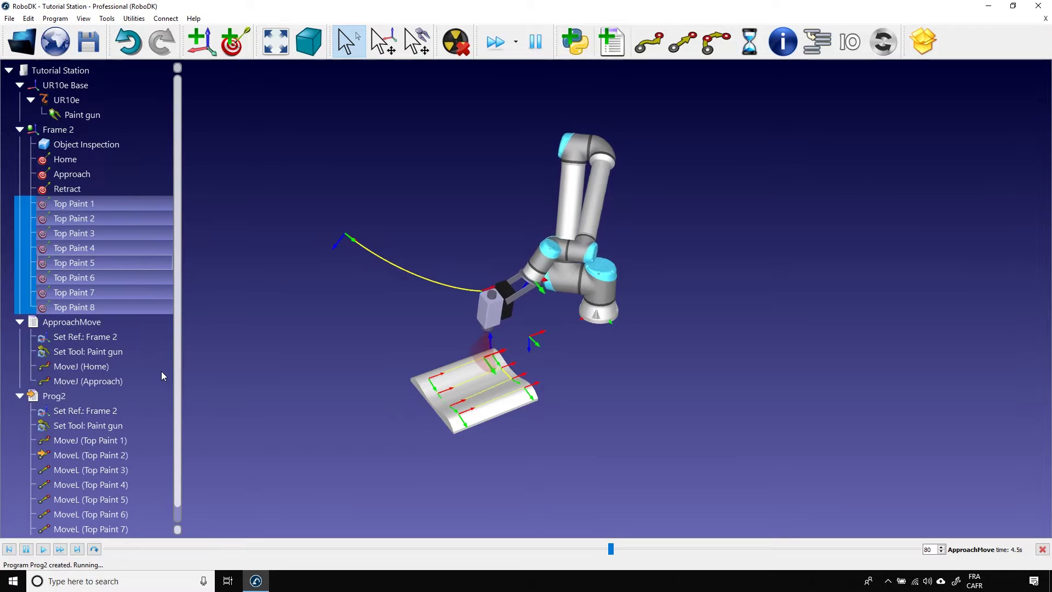
scroll(159, 367, "down", 3)
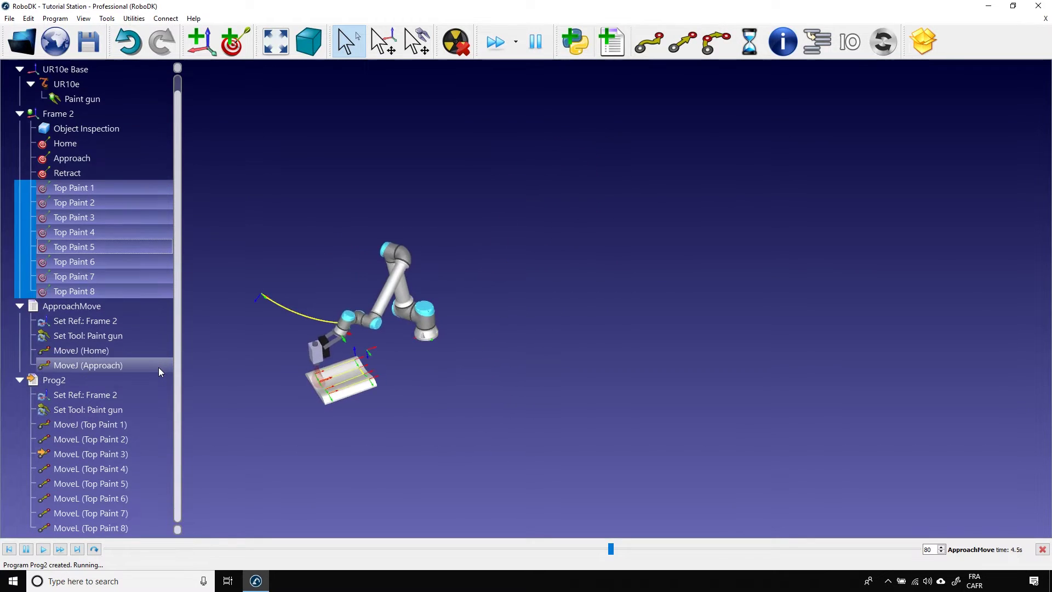
right_click_drag(311, 382, 438, 366)
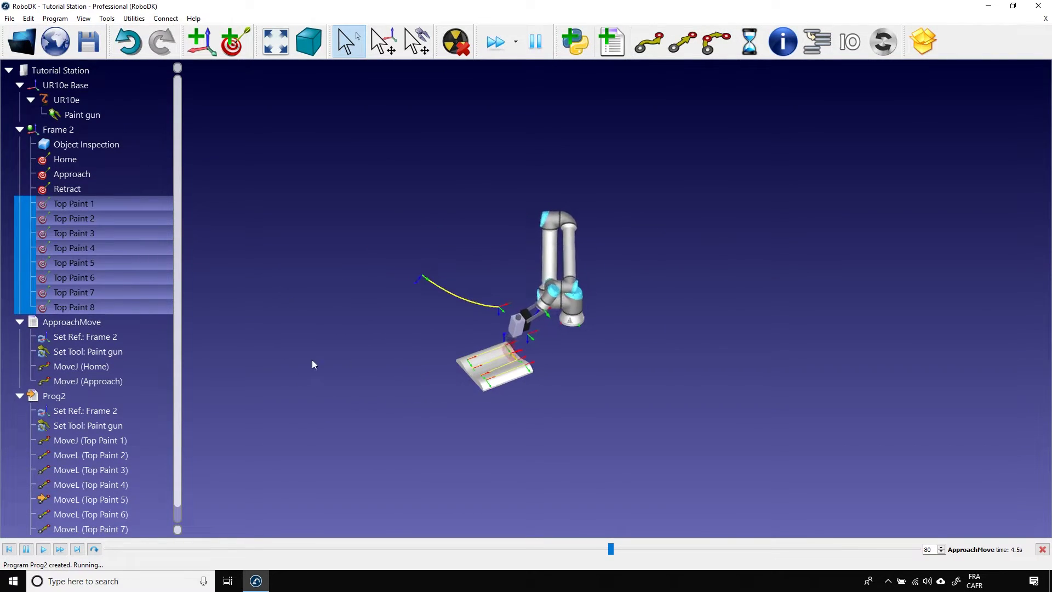
scroll(178, 341, "down", 1)
left_click(189, 403)
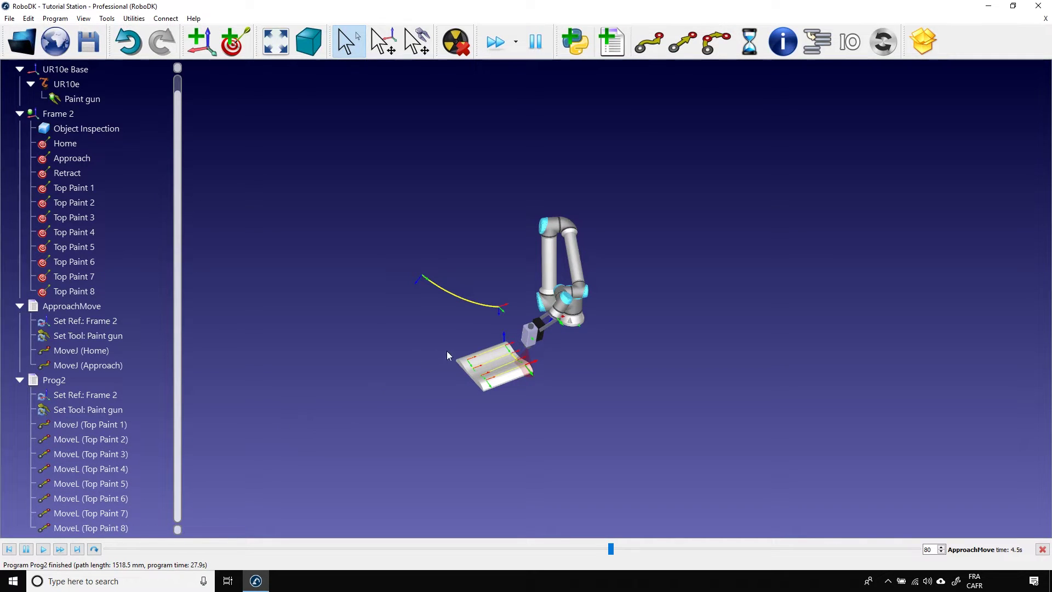
Change Prog2's MoveJ to Top Paint 1 into a linear move
scroll(446, 351, "up", 5)
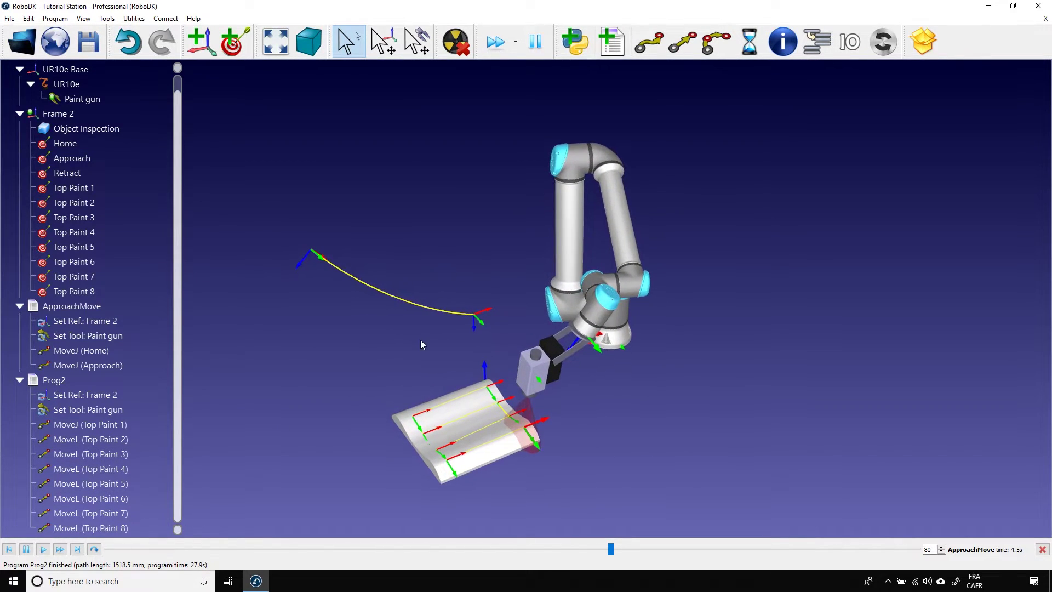
right_click_drag(421, 344, 462, 313)
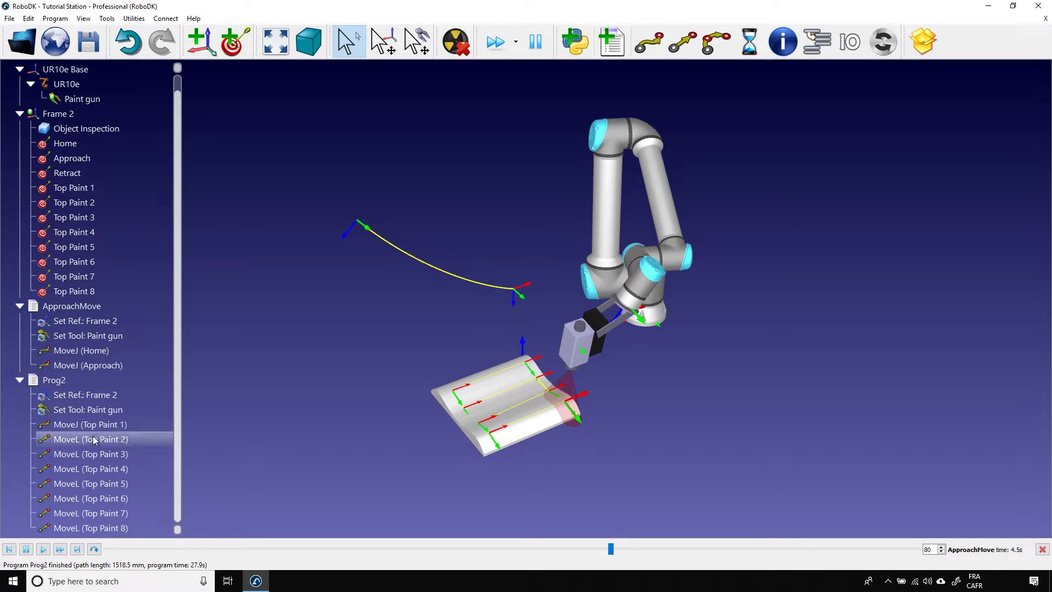
left_click(54, 427)
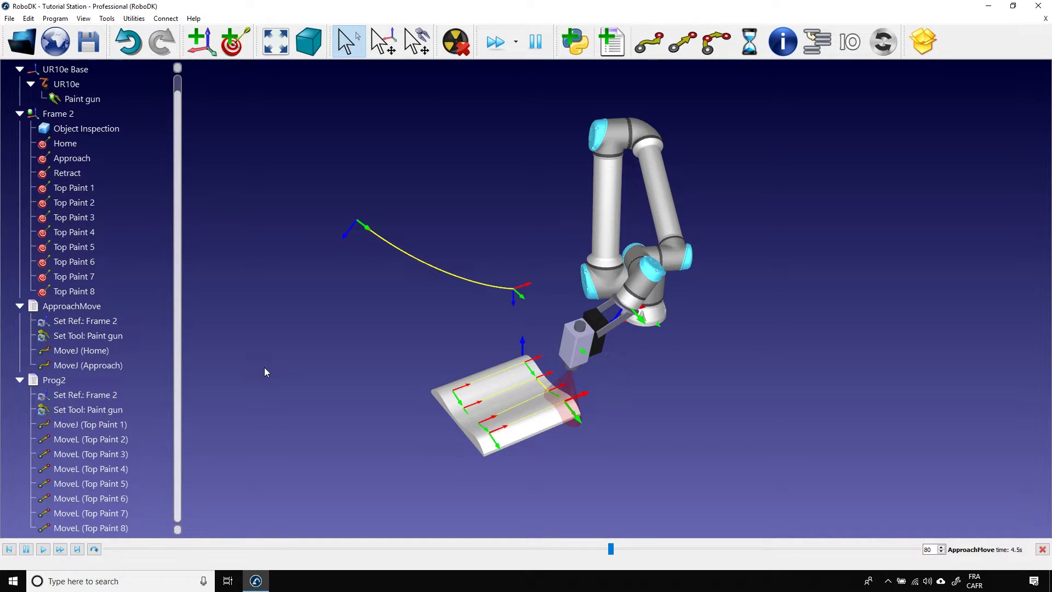
right_click(59, 428)
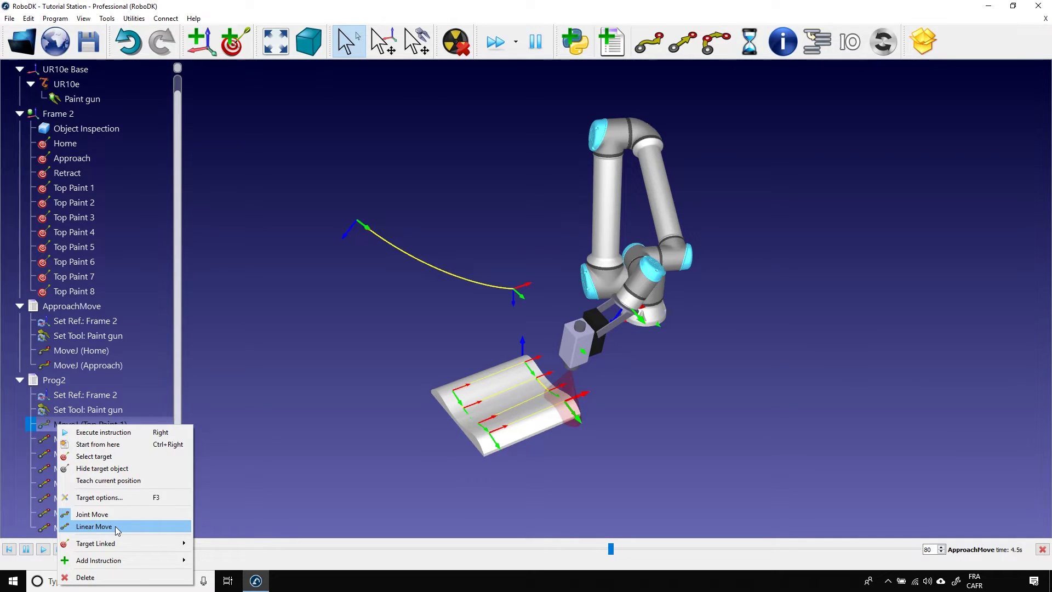
left_click(94, 527)
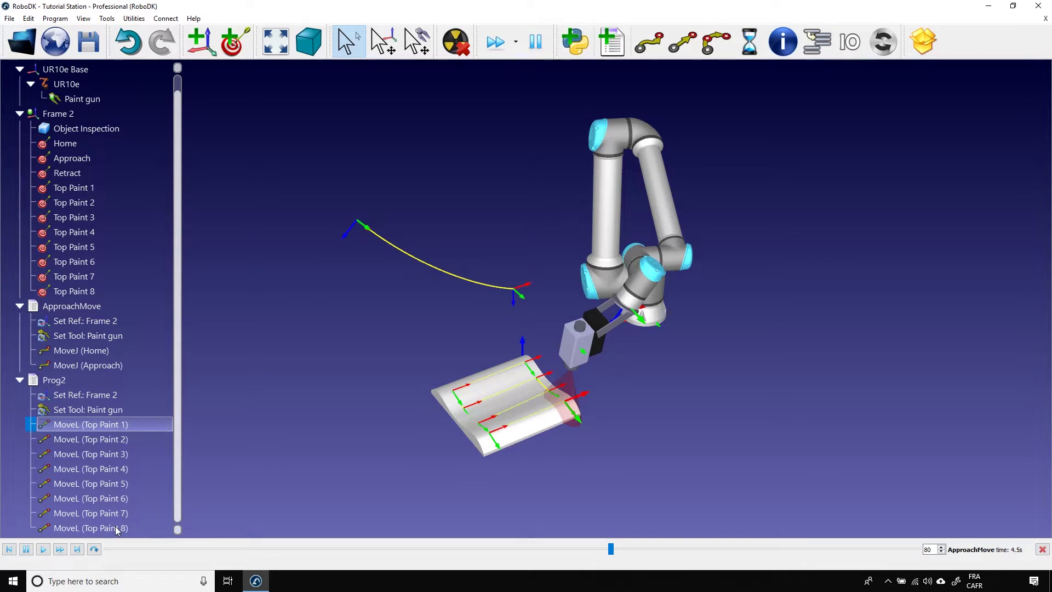
left_click(230, 414)
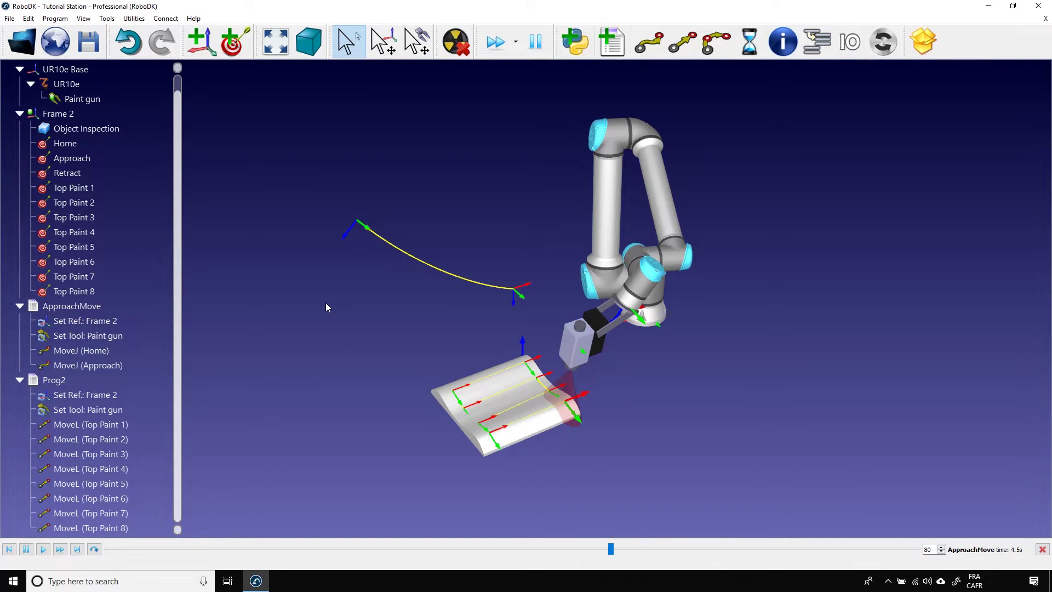
Rename Prog2 to PaintTop and simulate it (1792.5 mm path, 32.6 s)
left_click(107, 382)
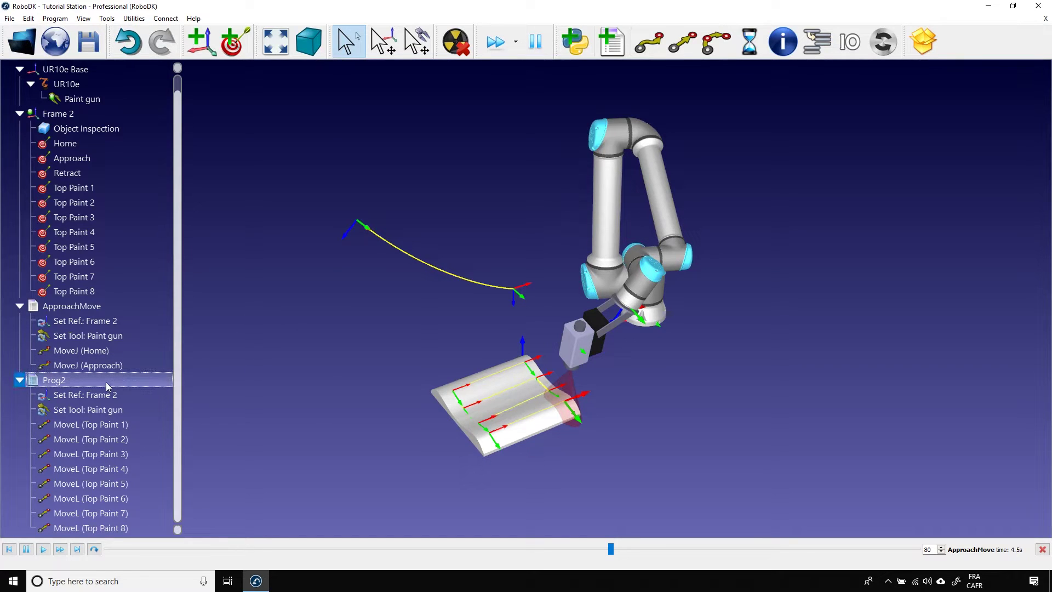
left_click(107, 382)
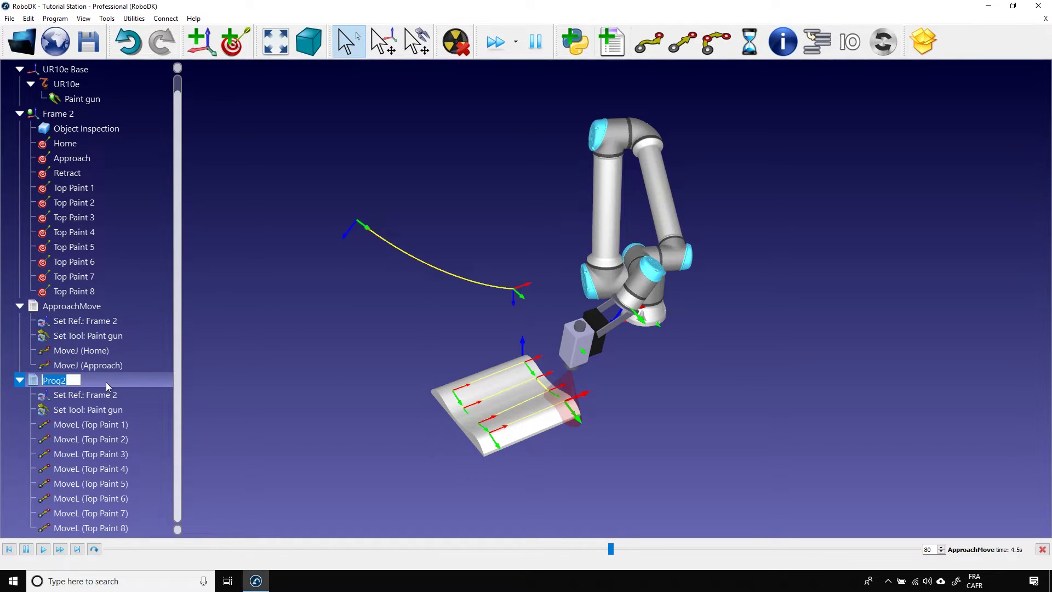
type("PaintTop")
key("Return")
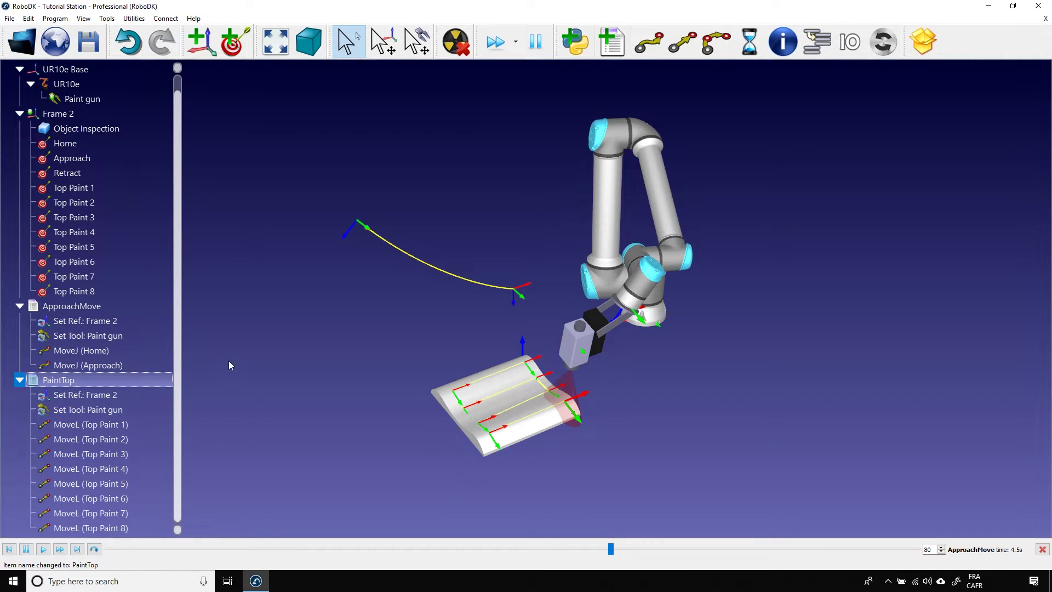
double_click(133, 377)
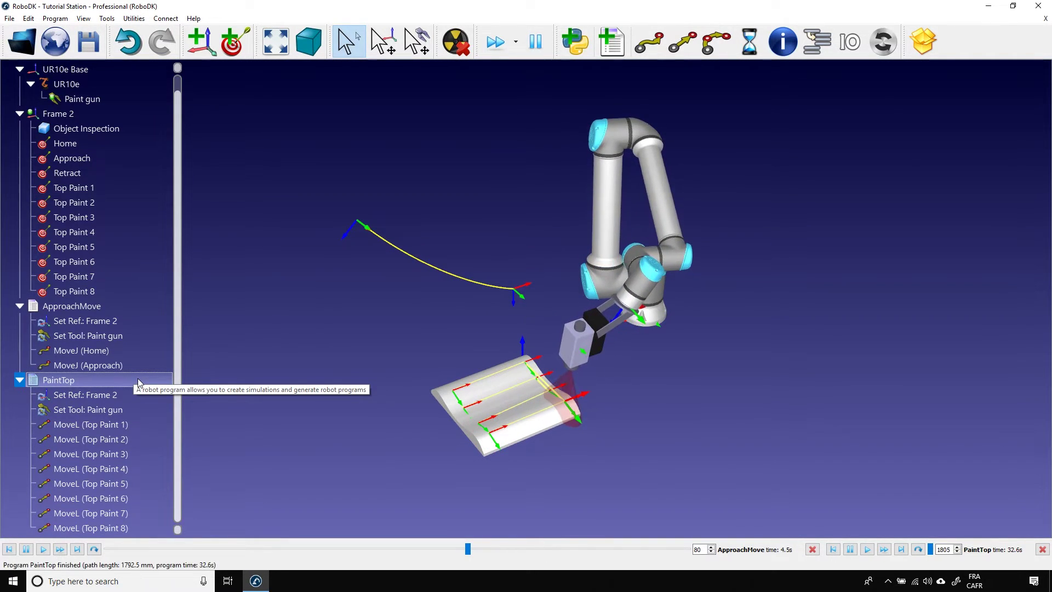
left_click(261, 358)
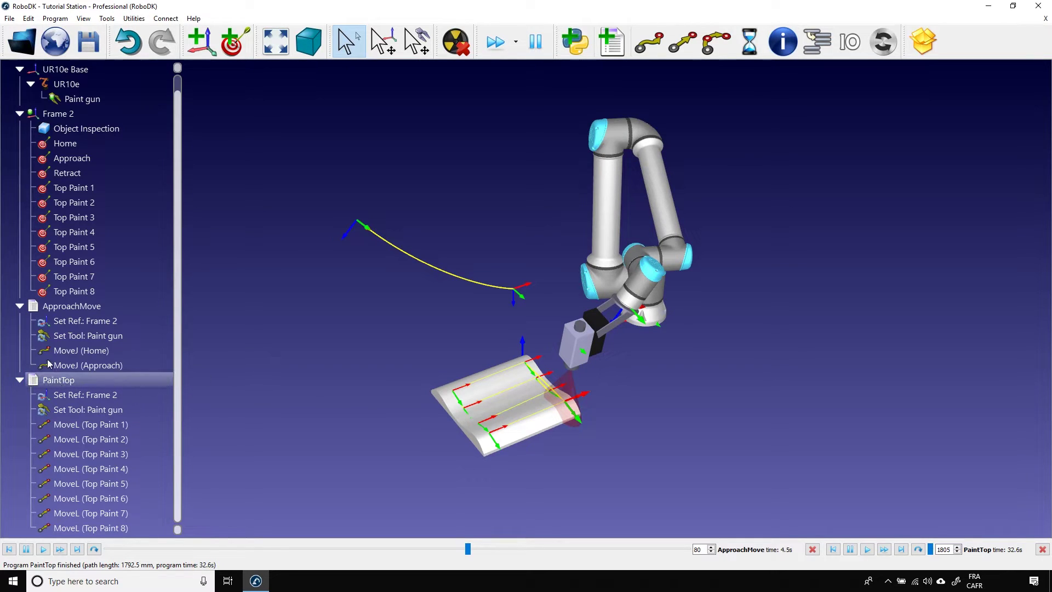
Collapse the existing programs, add Prog3 renamed RetractMove, and move the robot to Retract
left_click(20, 306)
left_click(18, 334)
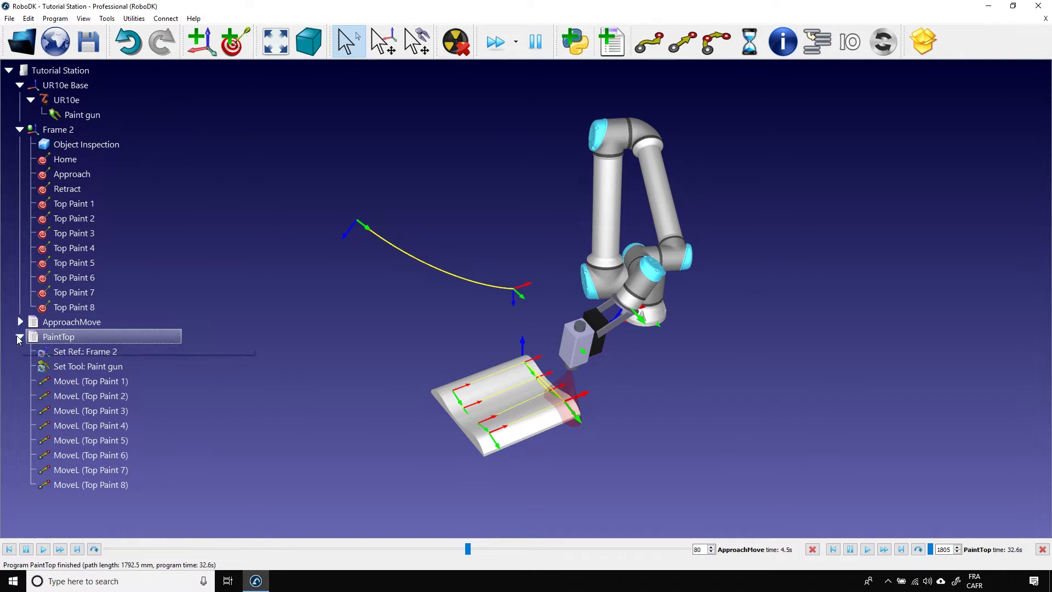
left_click(20, 336)
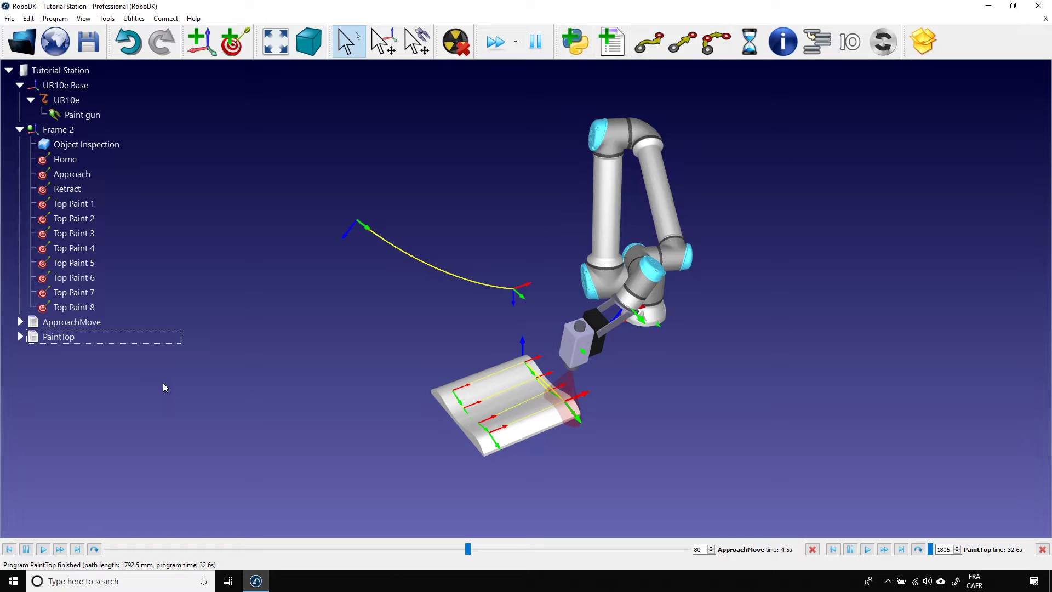
left_click(611, 42)
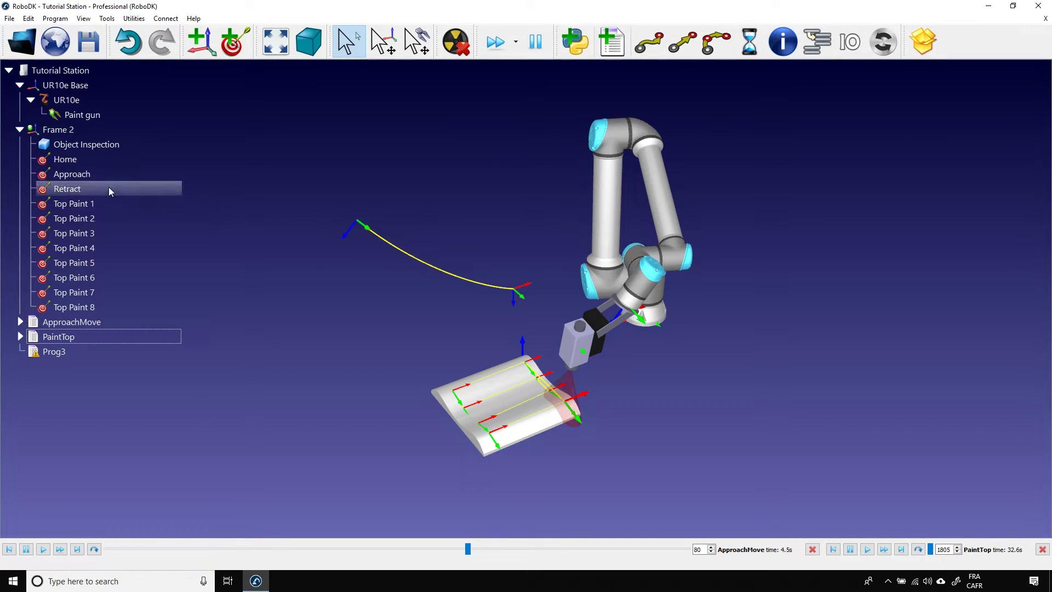
left_click(56, 356)
left_click(56, 355)
type("RetractM")
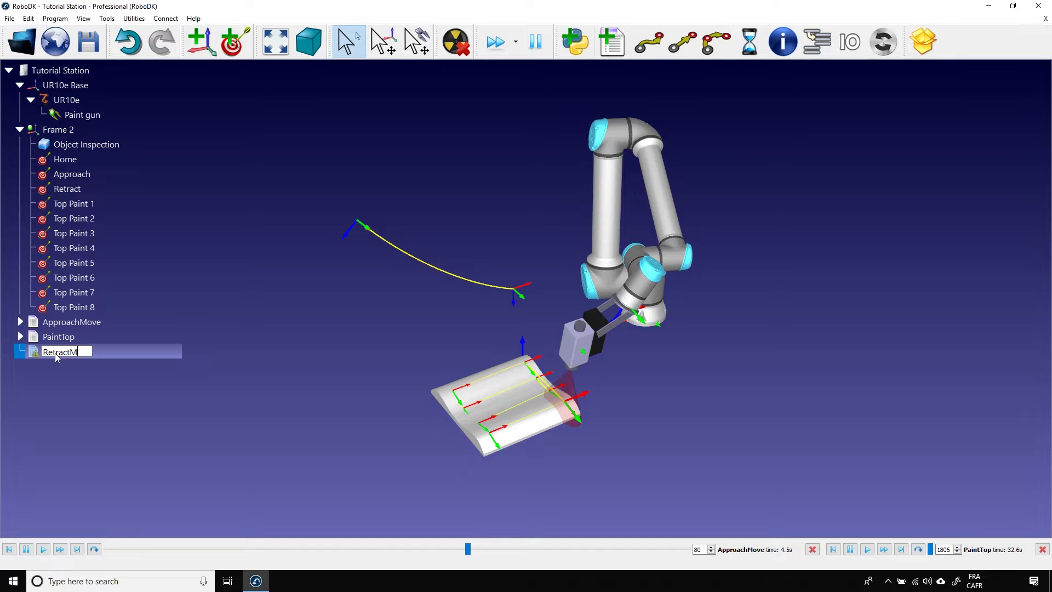
type("ove")
key("Return")
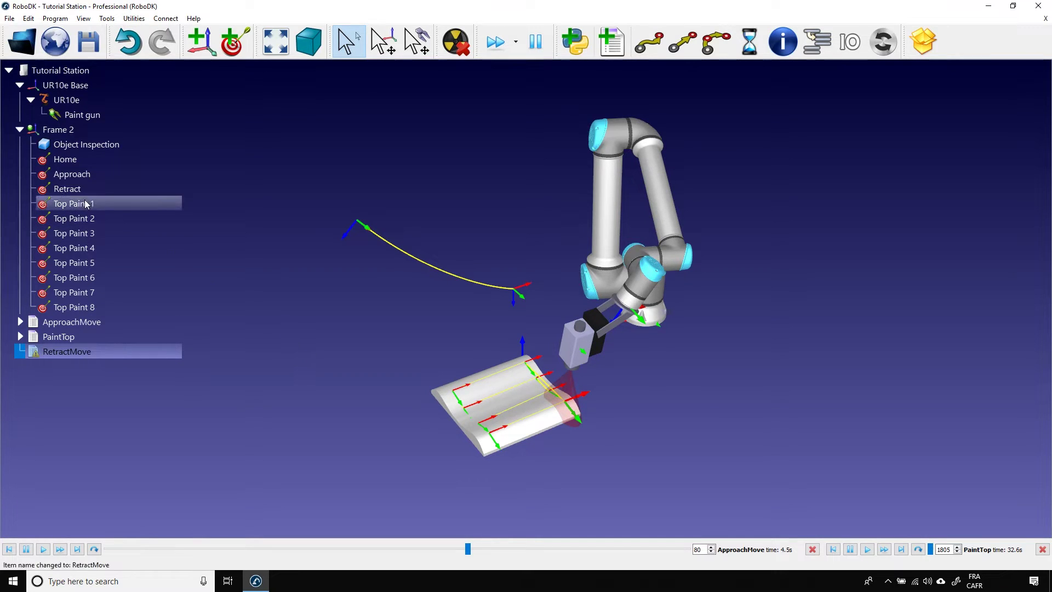
double_click(67, 188)
Give RetractMove a linear move to Retract and a joint move to Home, then simulate it
left_click(683, 46)
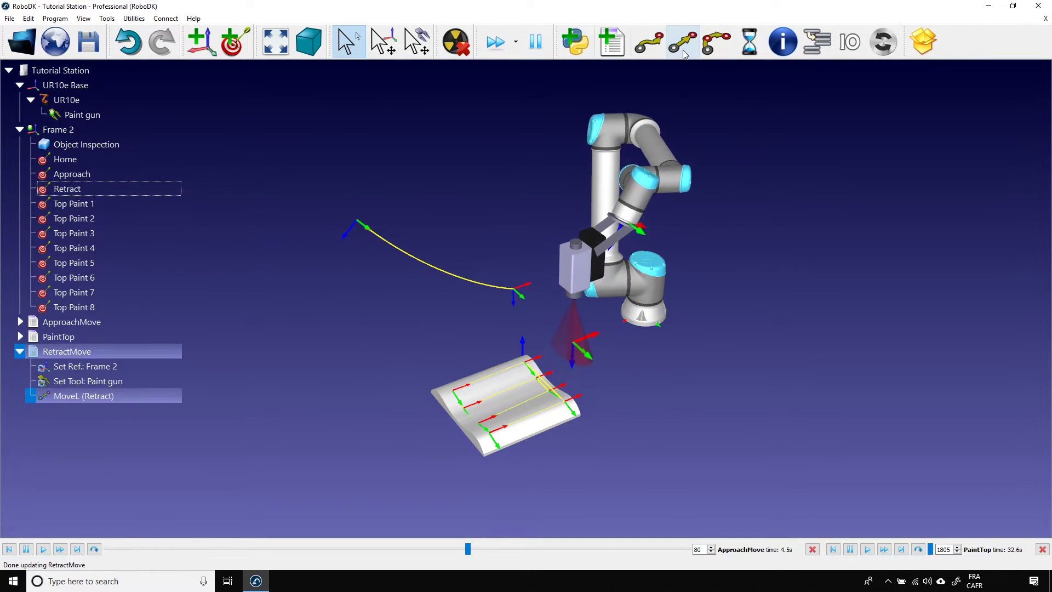
double_click(84, 160)
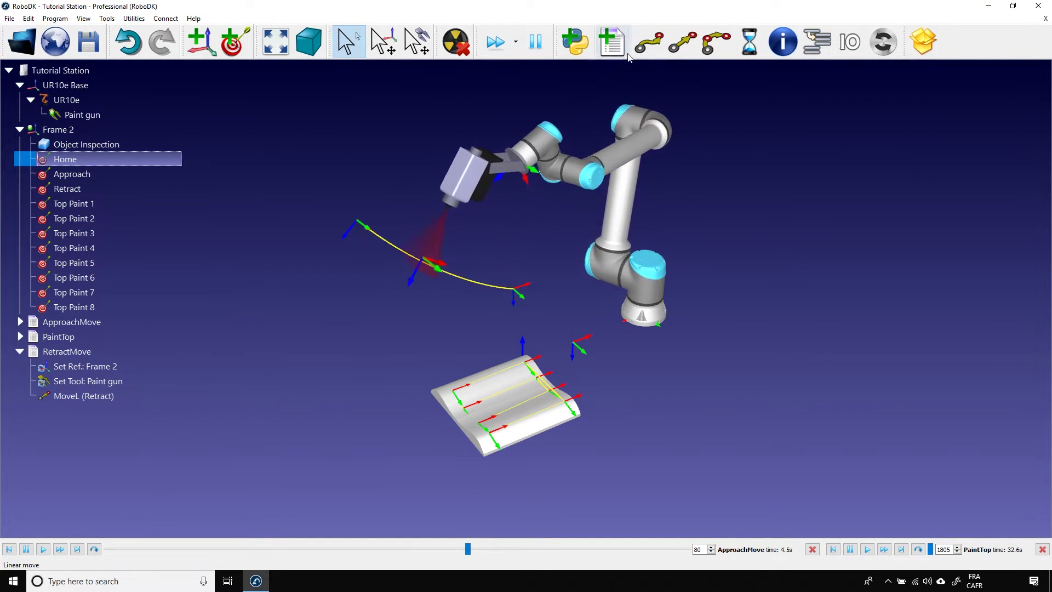
left_click(644, 48)
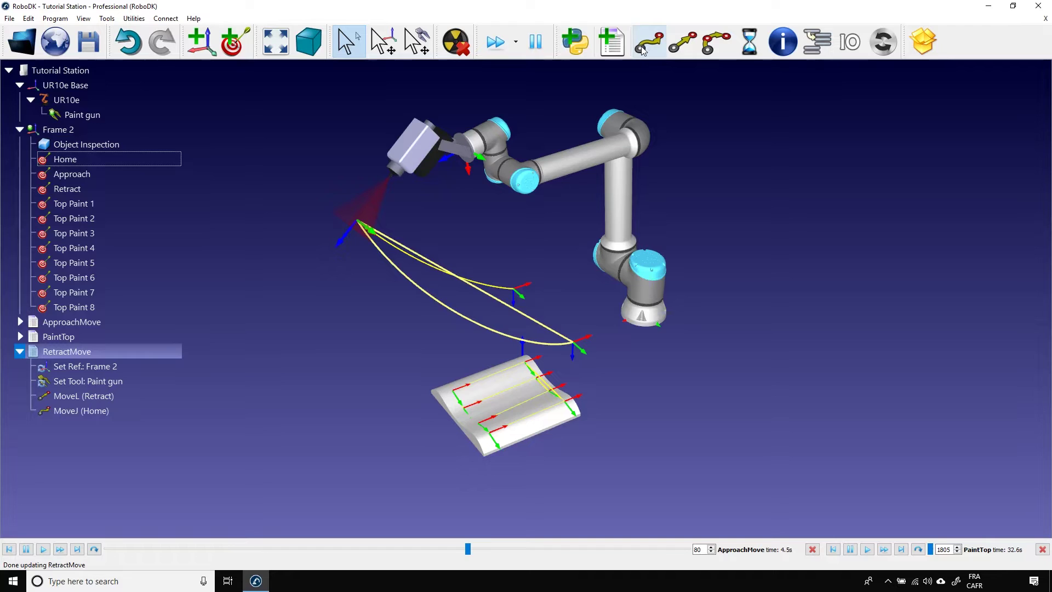
double_click(74, 353)
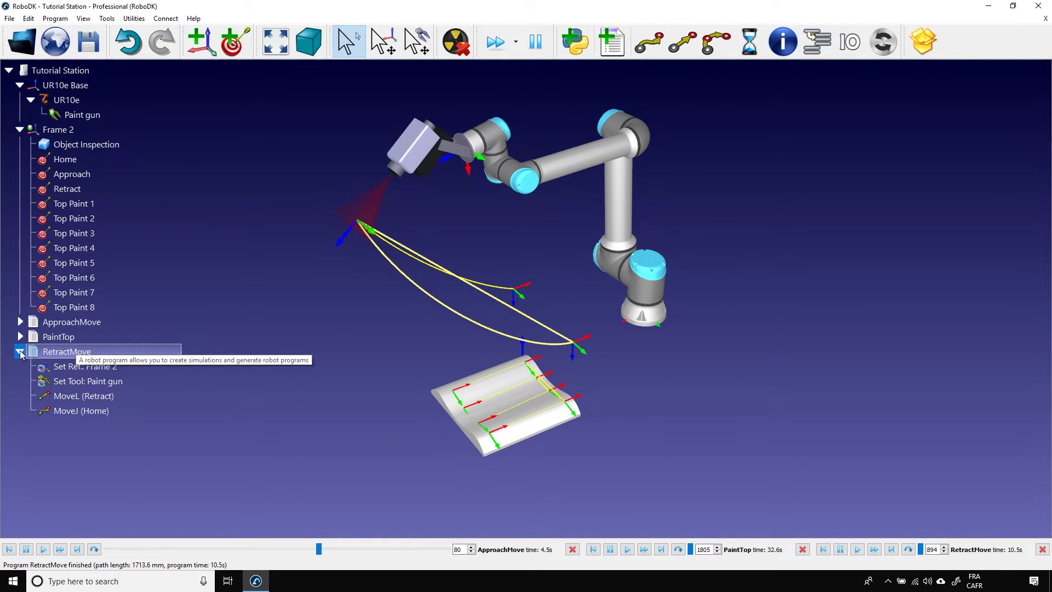
Collapse RetractMove, add Prog4, and rename it MainProgram
left_click(19, 353)
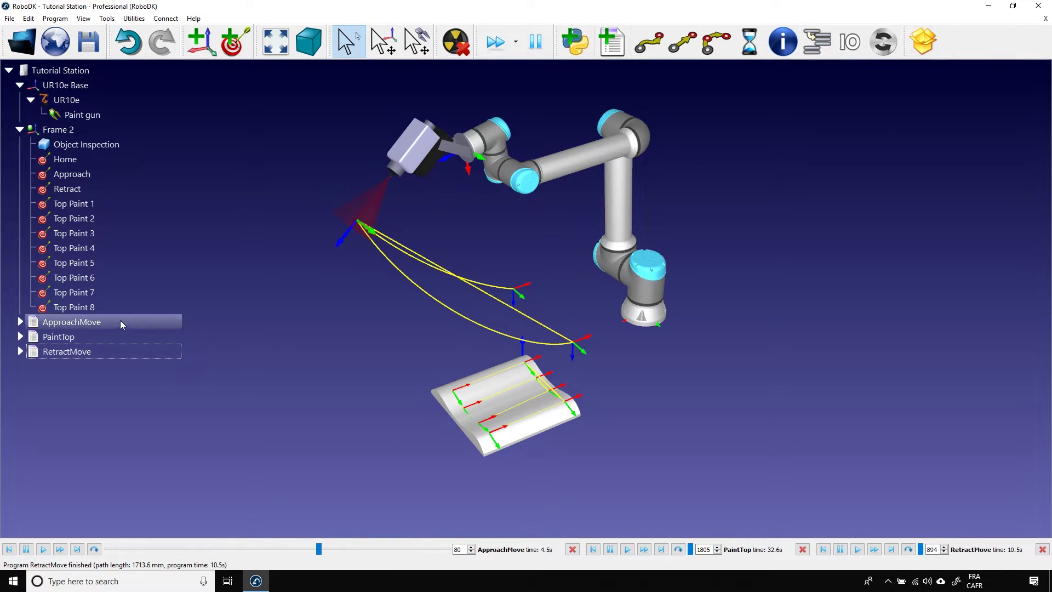
left_click(623, 48)
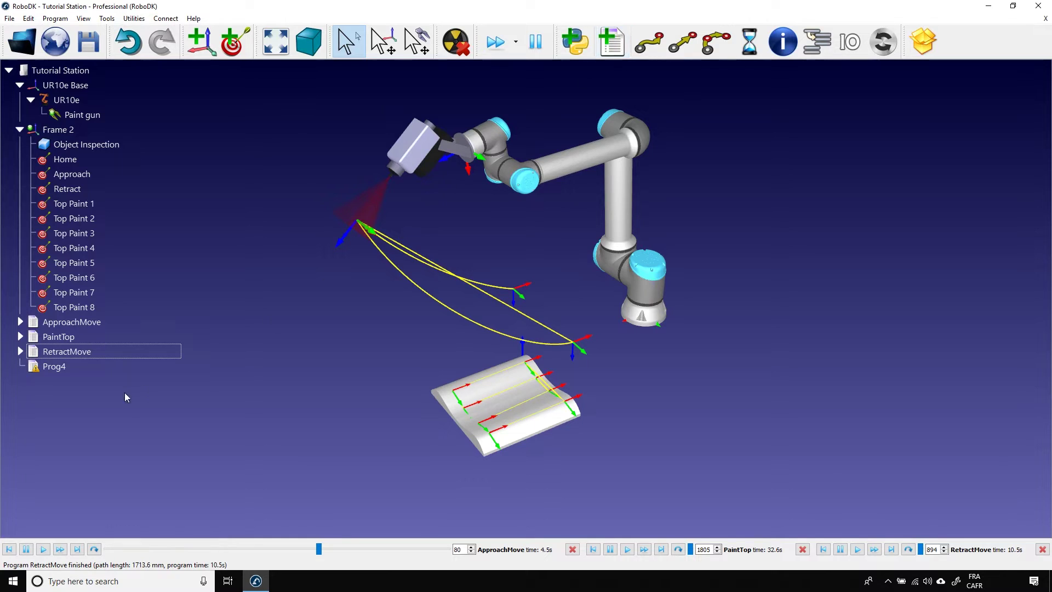
left_click(61, 366)
key("F2")
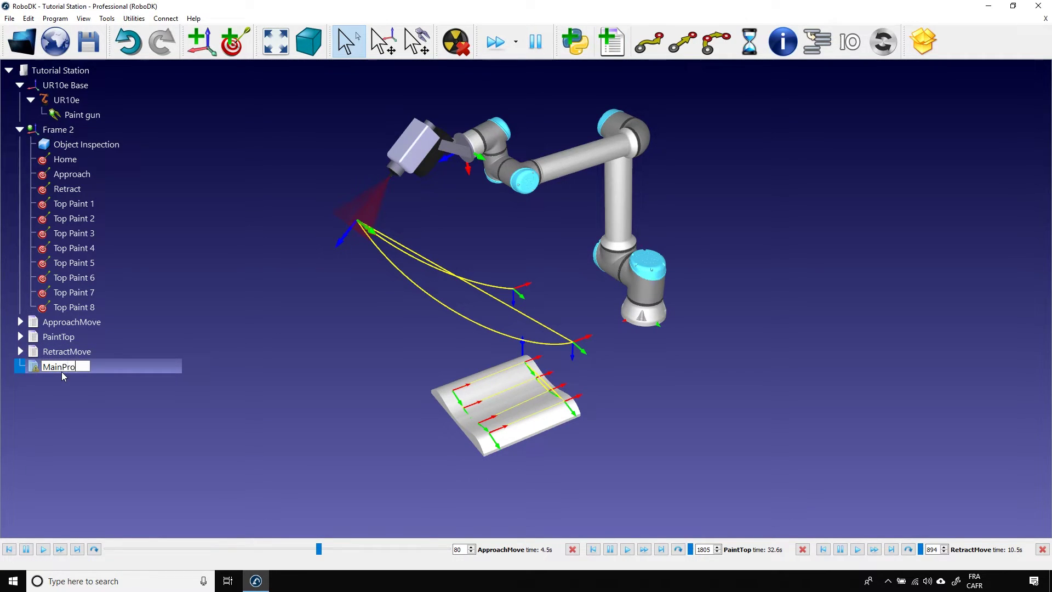
type("MainProgram")
key("Return")
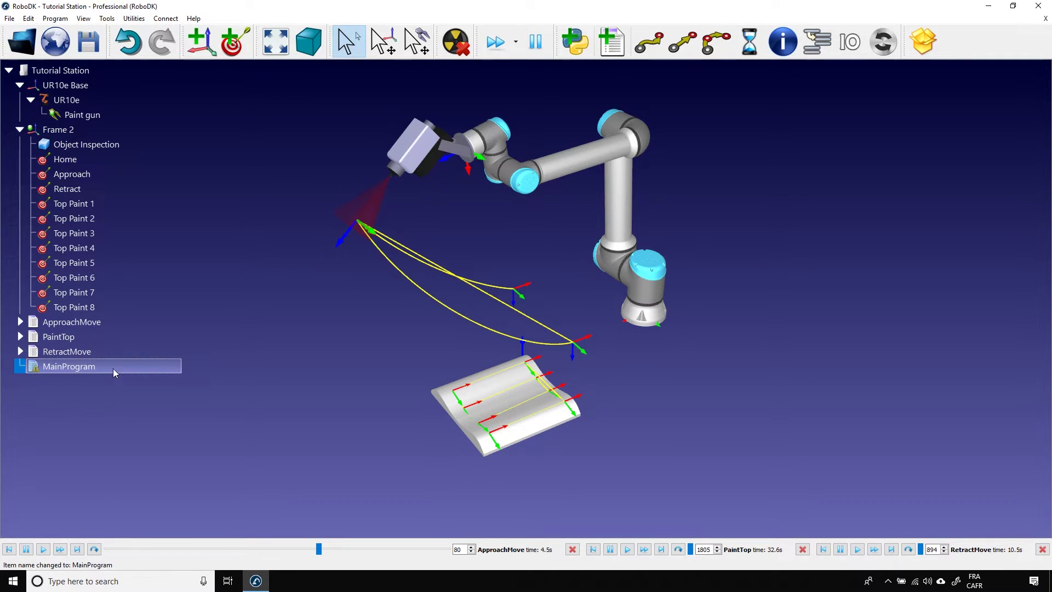
Add program calls to MainProgram for ApproachMove, PaintTop and RetractMove, in that order
left_click(817, 39)
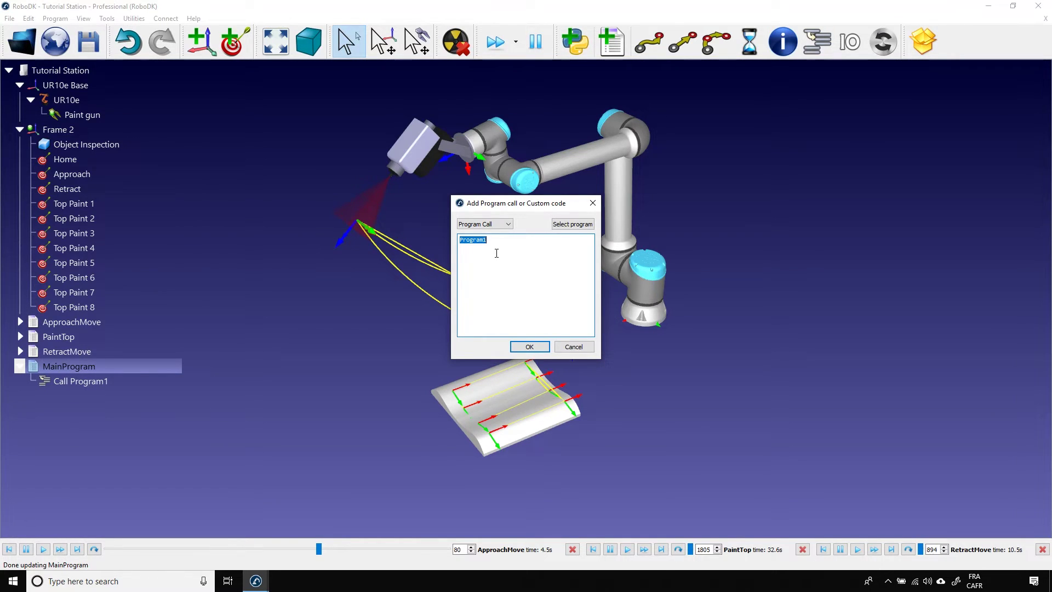
type("ApproachMove")
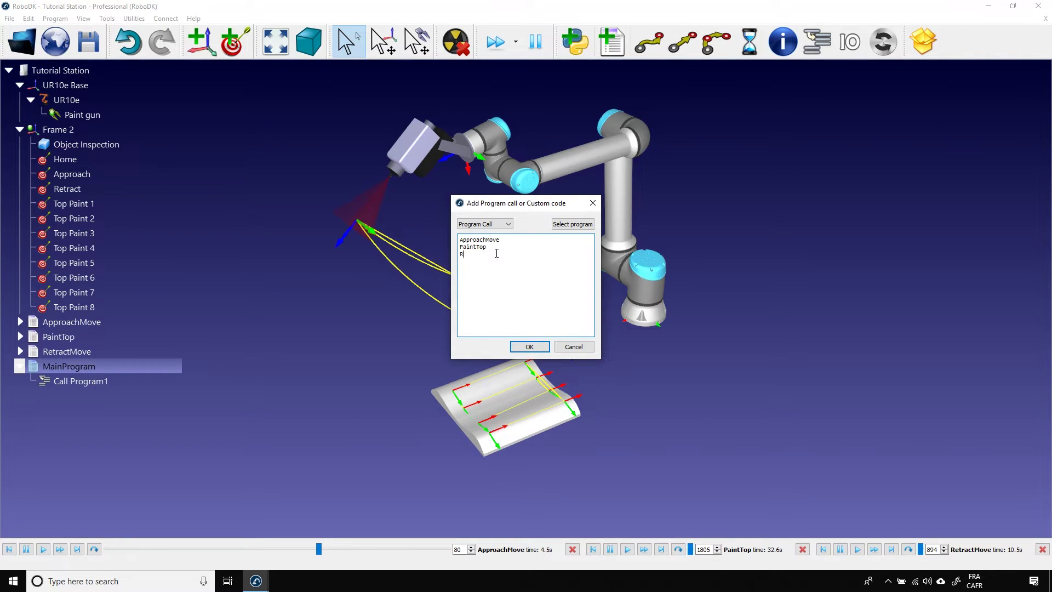
type("tractMove")
left_click(525, 349)
left_click(245, 395)
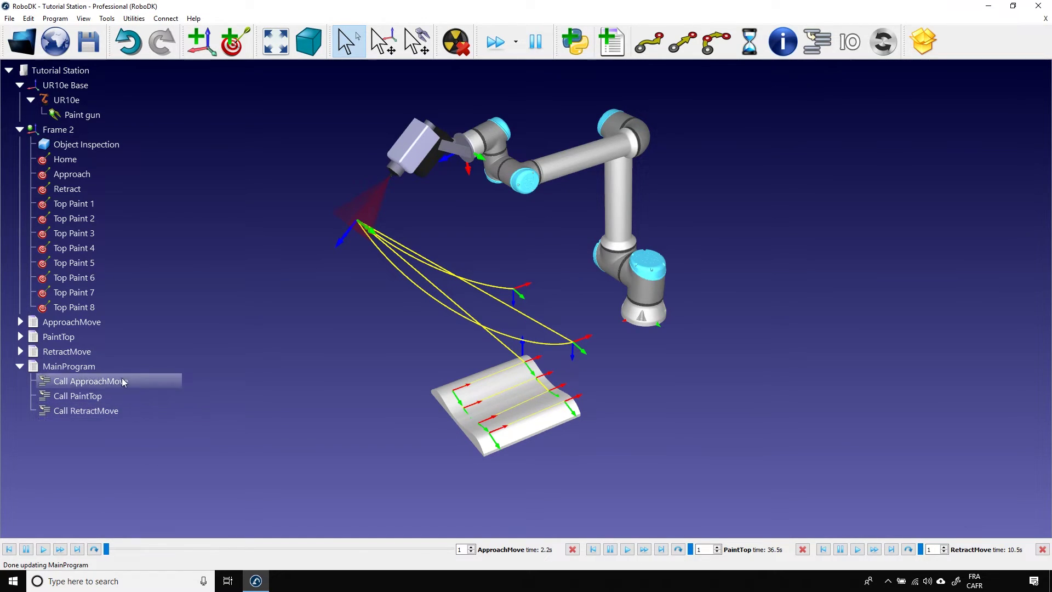
Simulate MainProgram through its 4866.0 mm, 49.2 s path, then select it for deletion
left_click(90, 367)
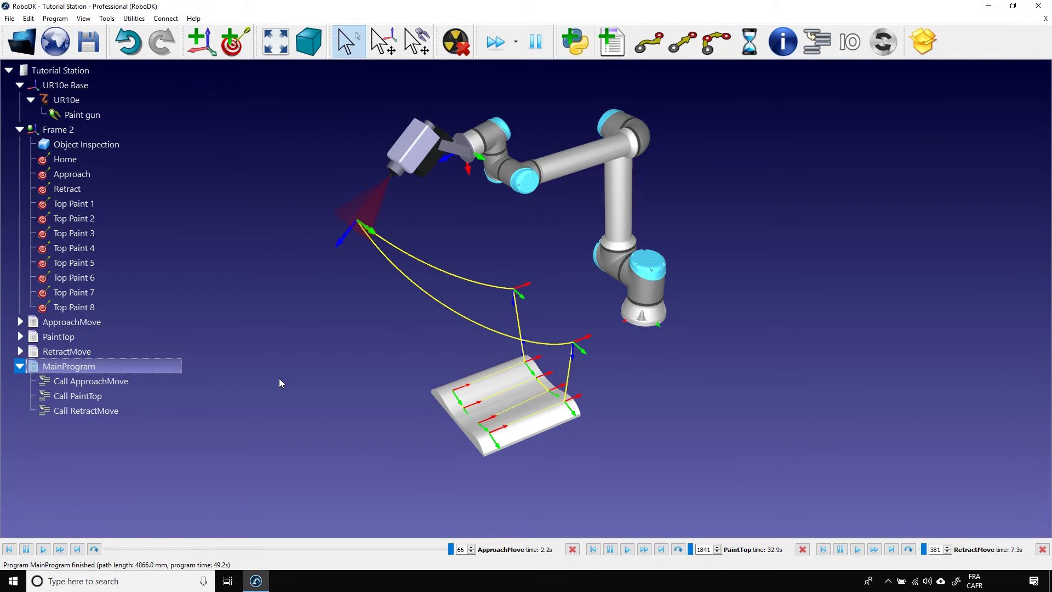
left_click(281, 382)
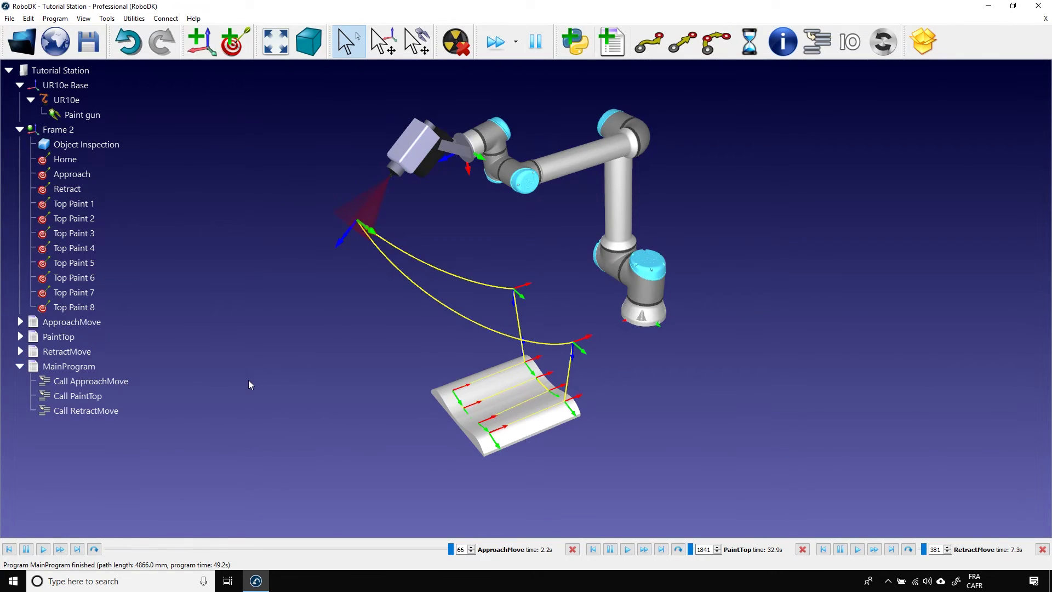
left_click(132, 372)
Delete MainProgram, then regenerate it from ApproachMove, PaintTop and RetractMove using Make Main program
key("Delete")
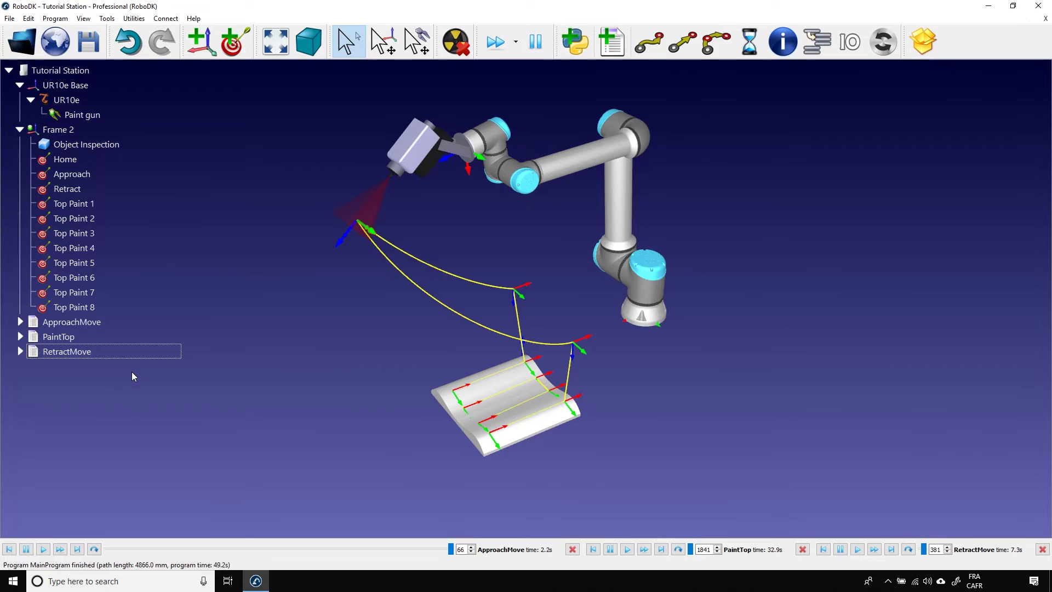
left_click(107, 323)
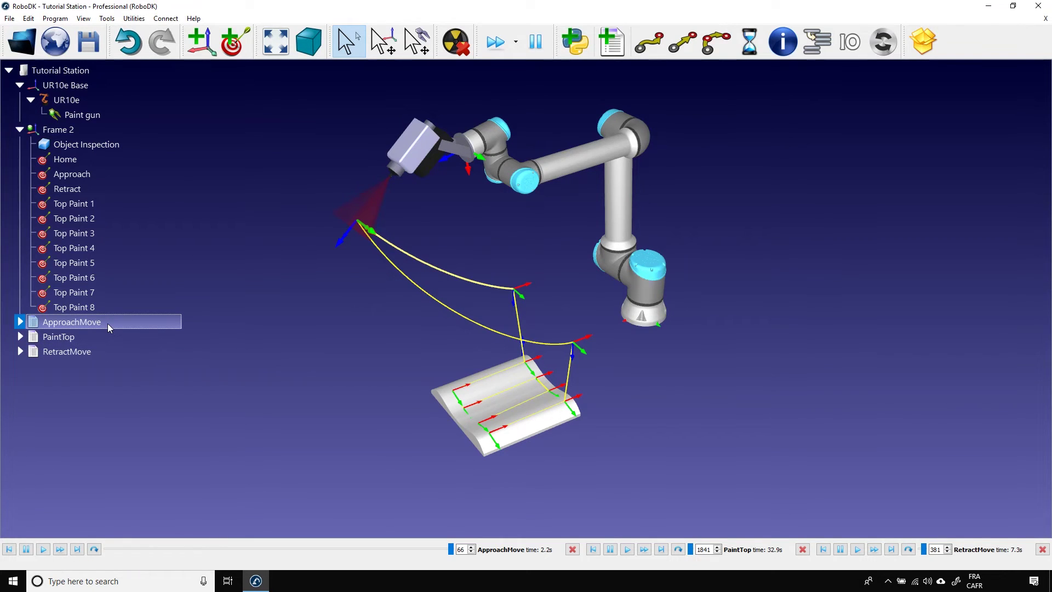
left_click(105, 336, "ctrl")
left_click(101, 352, "ctrl")
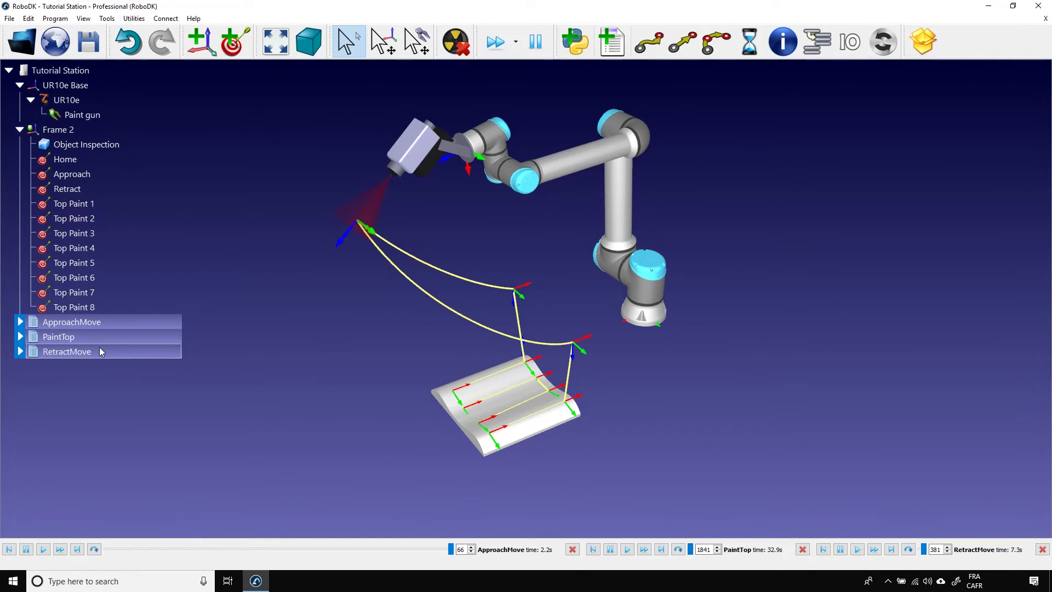
right_click(101, 352)
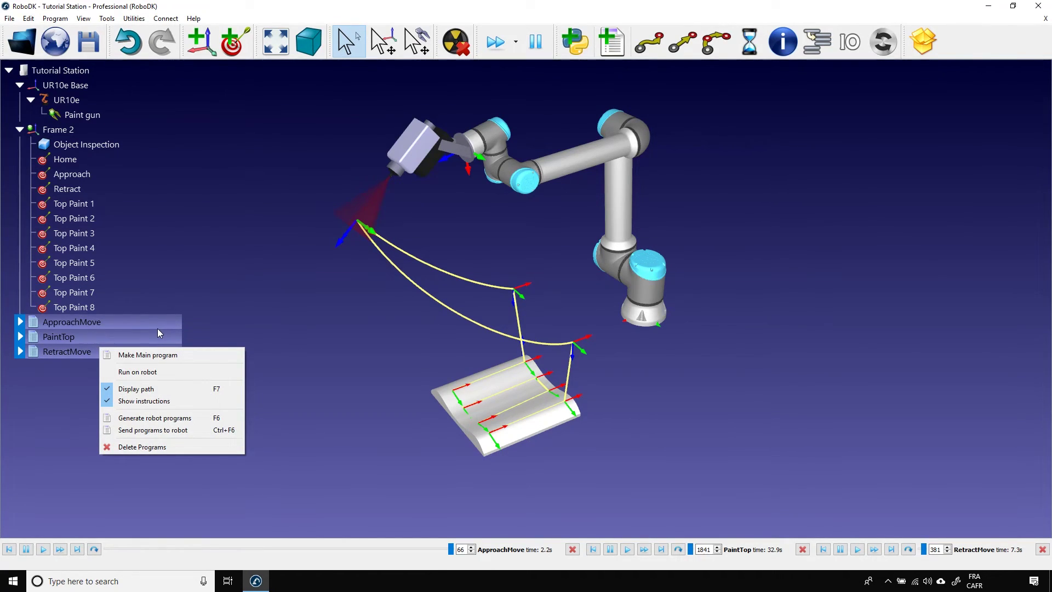
left_click(144, 358)
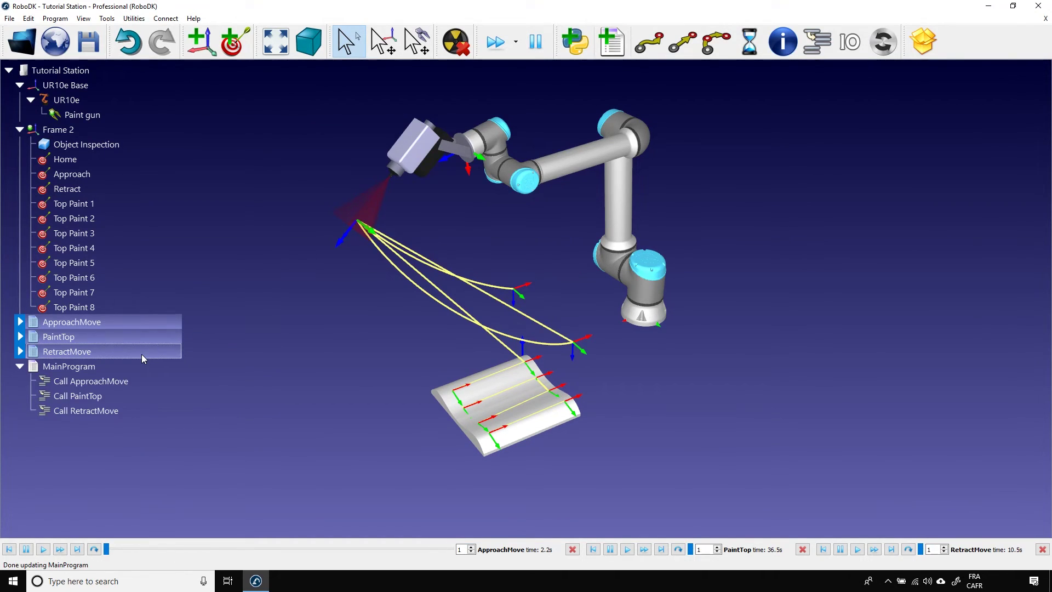
Run the regenerated MainProgram to completion, keeping the RetractMove call last, then select all four programs
double_click(94, 372)
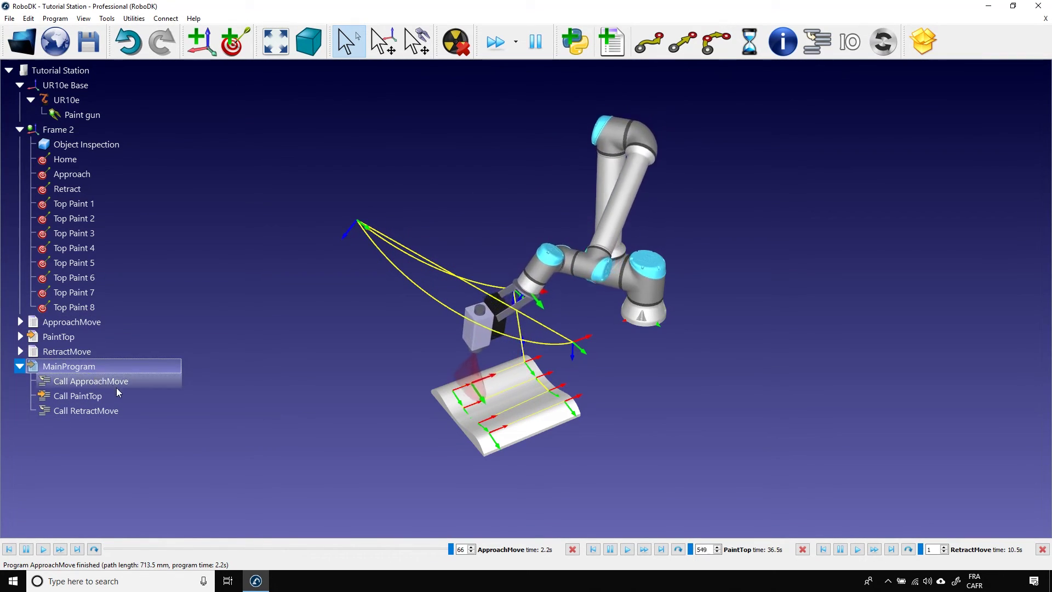
left_click_drag(104, 412, 101, 396)
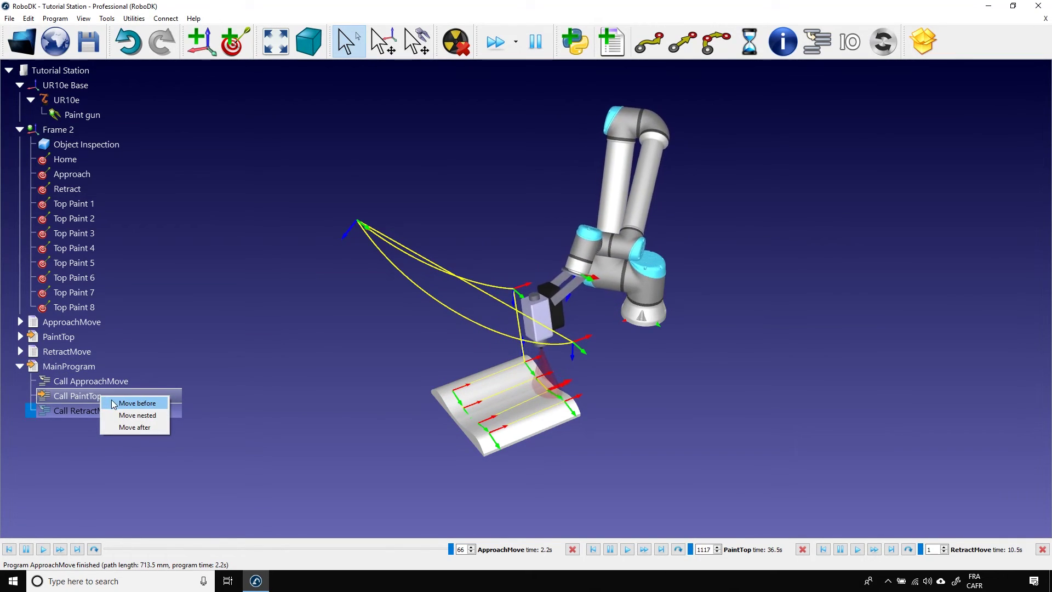
left_click(122, 405)
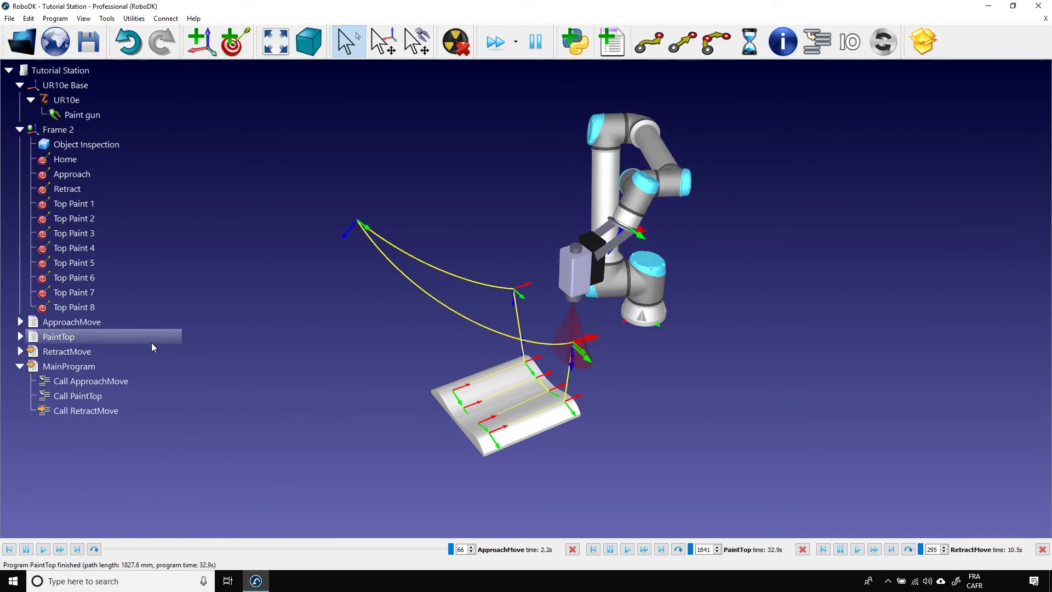
left_click(68, 367, "shift")
Turn off Display path (F7) for all four programs and rerun MainProgram
right_click(71, 353)
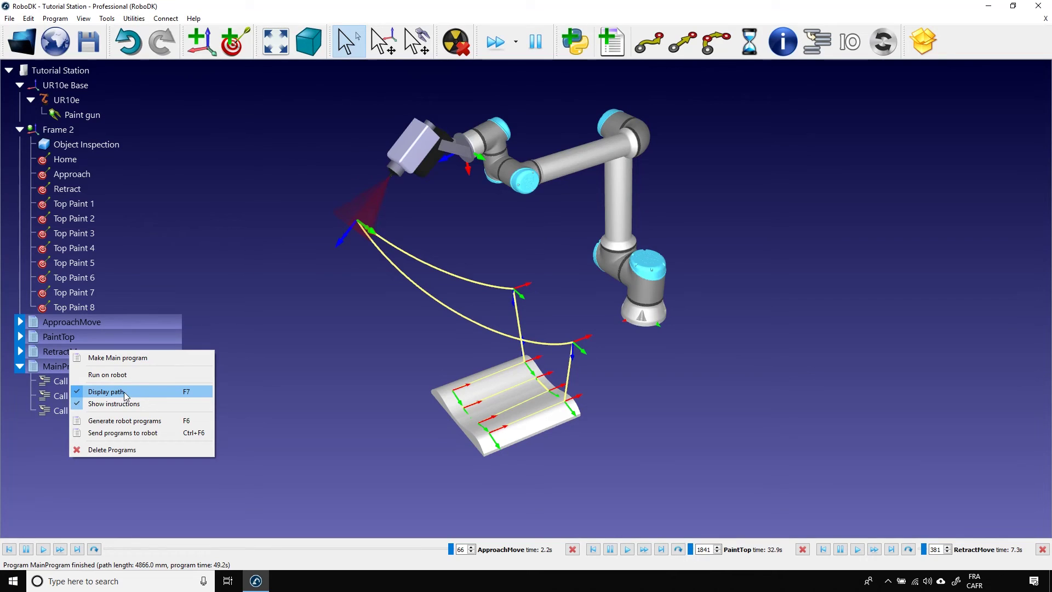
key("F7")
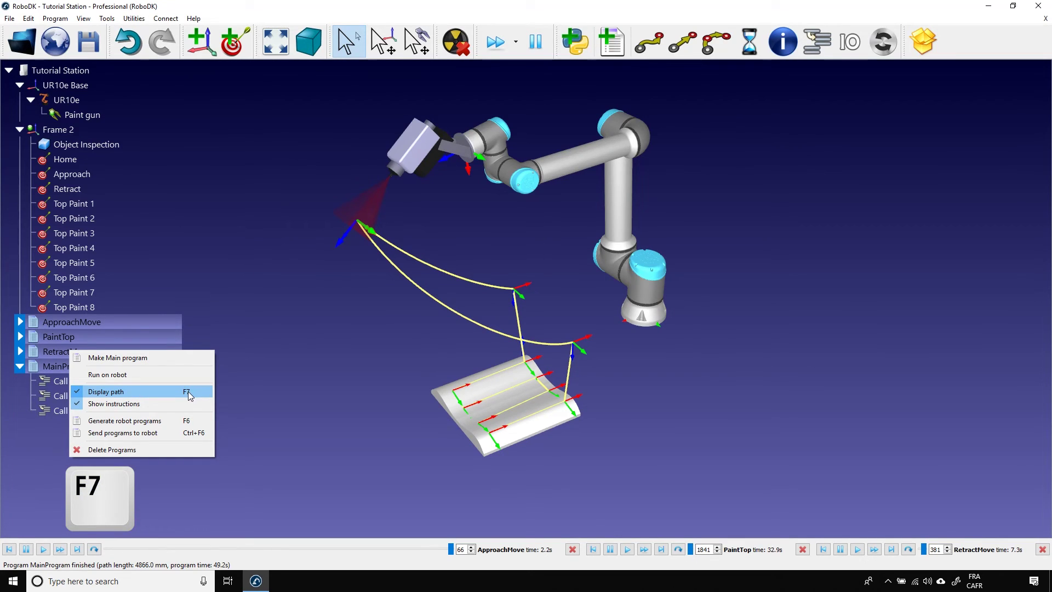
left_click(188, 391)
left_click(230, 390)
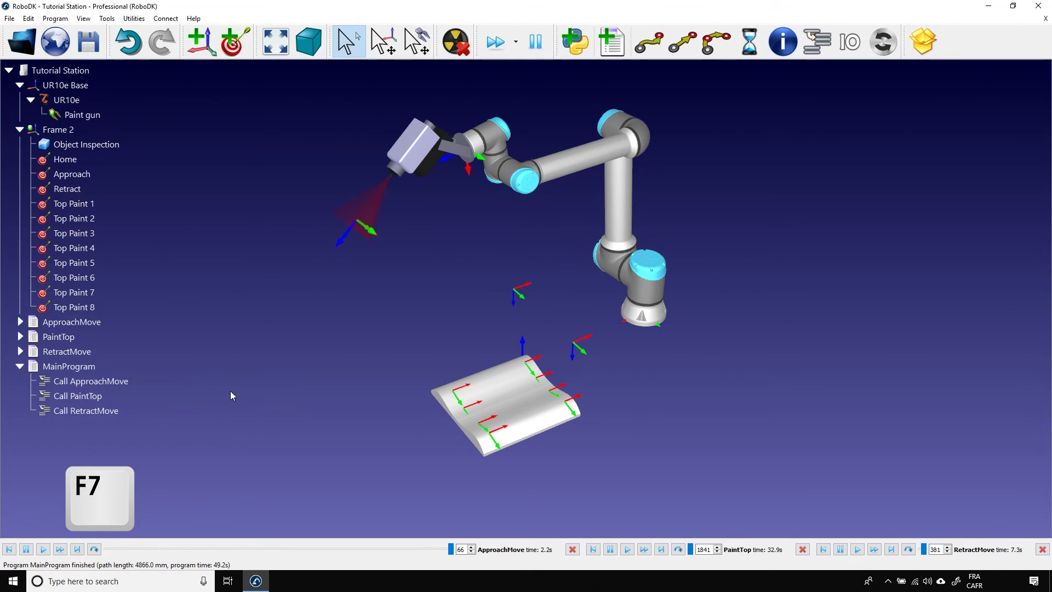
double_click(104, 367)
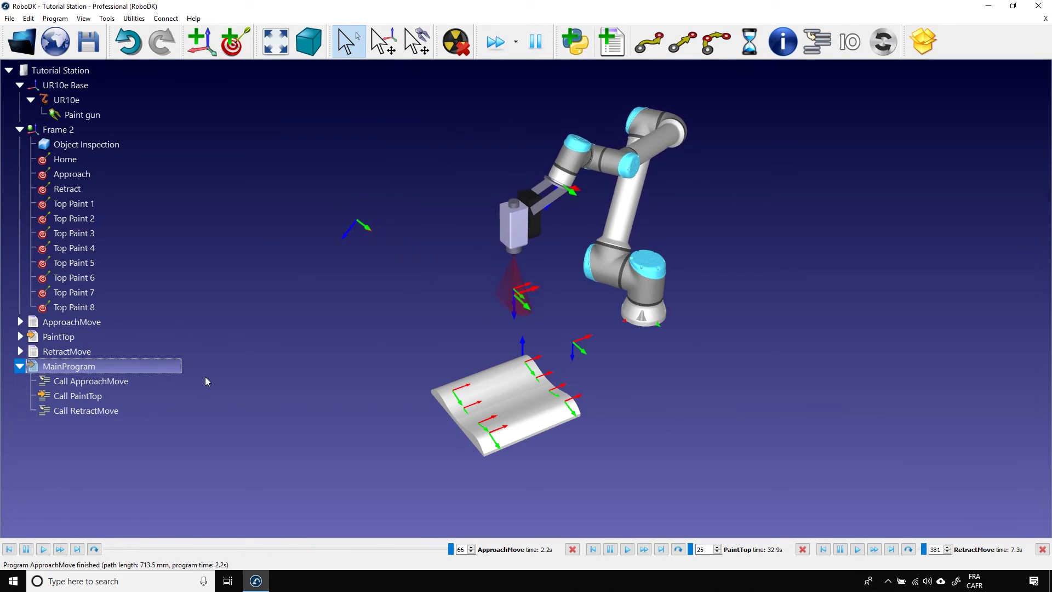